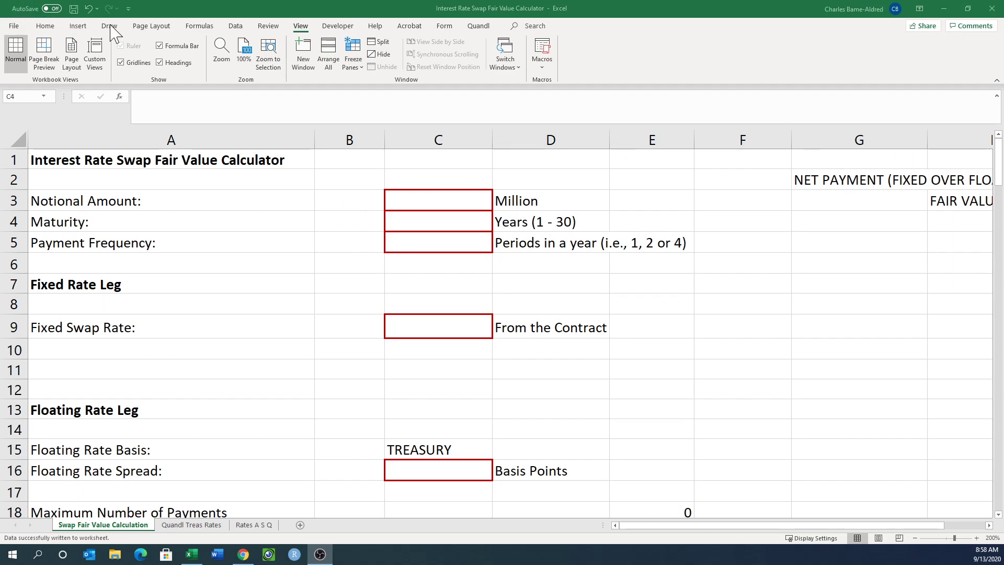
Set the worksheet's zoom to a custom magnification of 150%.
click(220, 43)
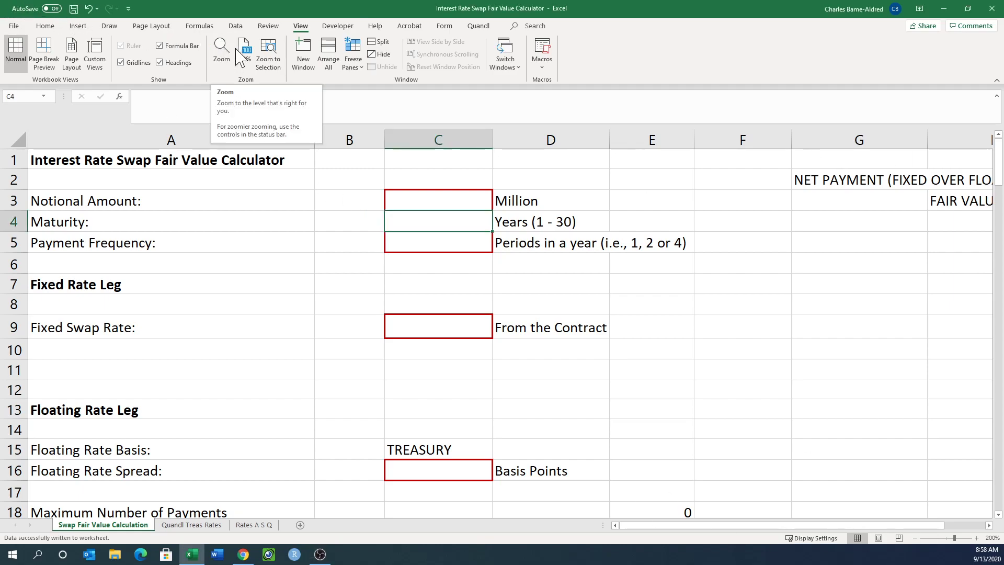
click(222, 52)
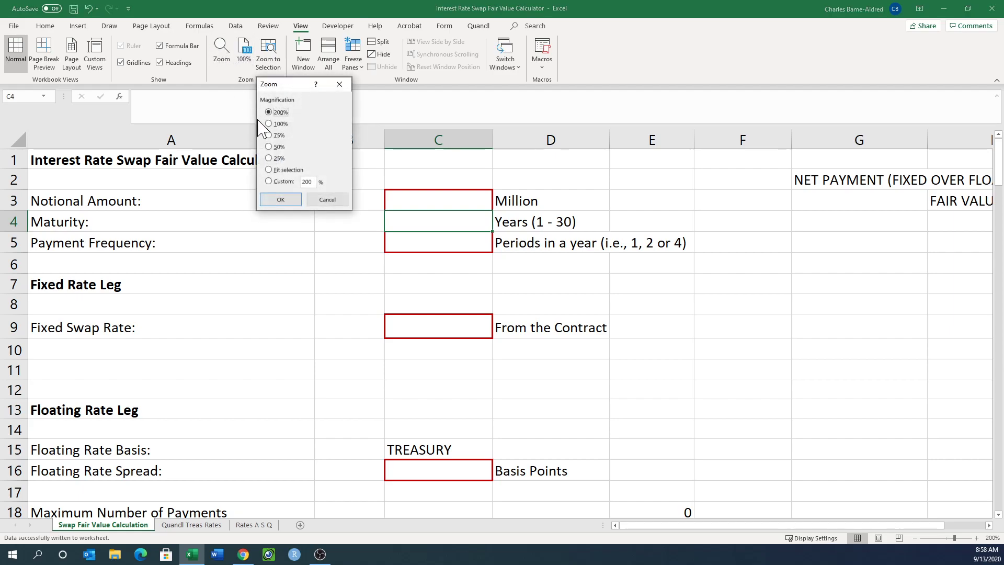
click(269, 182)
text(150)
click(281, 199)
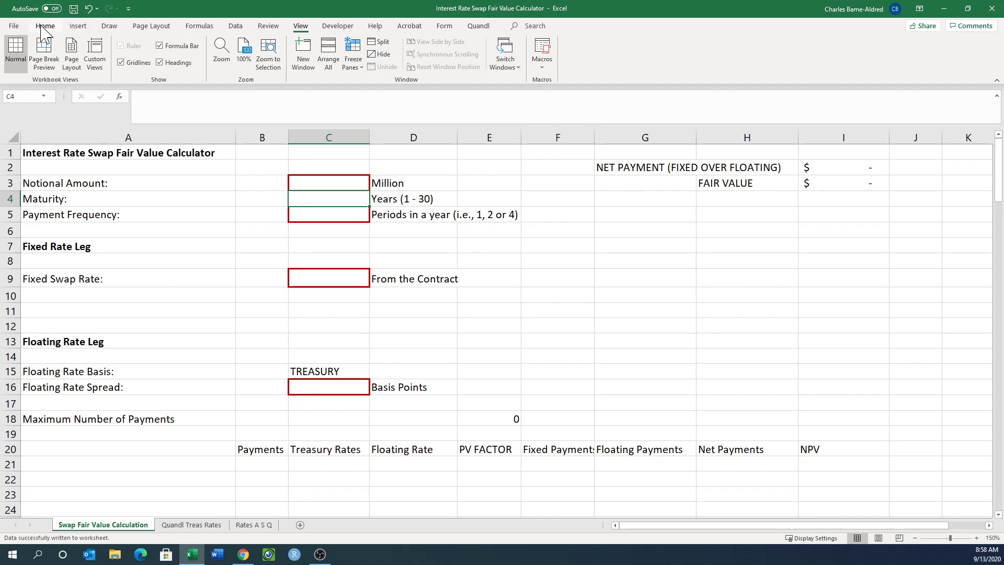
click(44, 26)
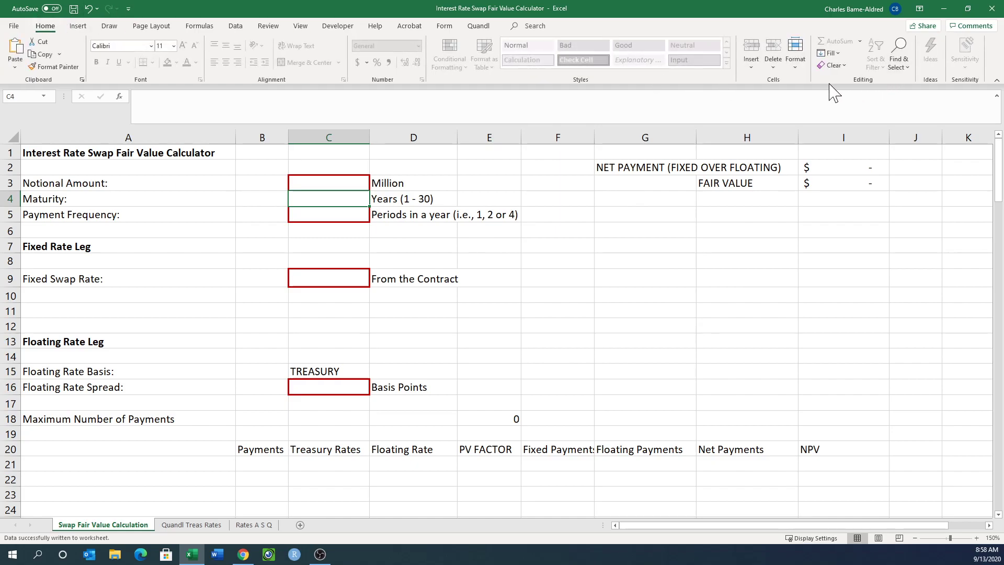
click(801, 71)
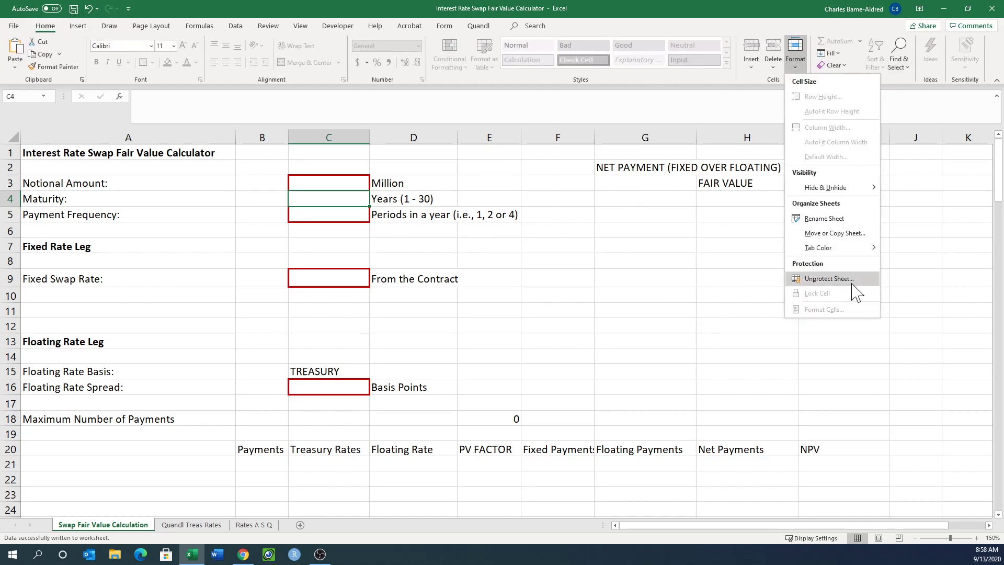
click(670, 222)
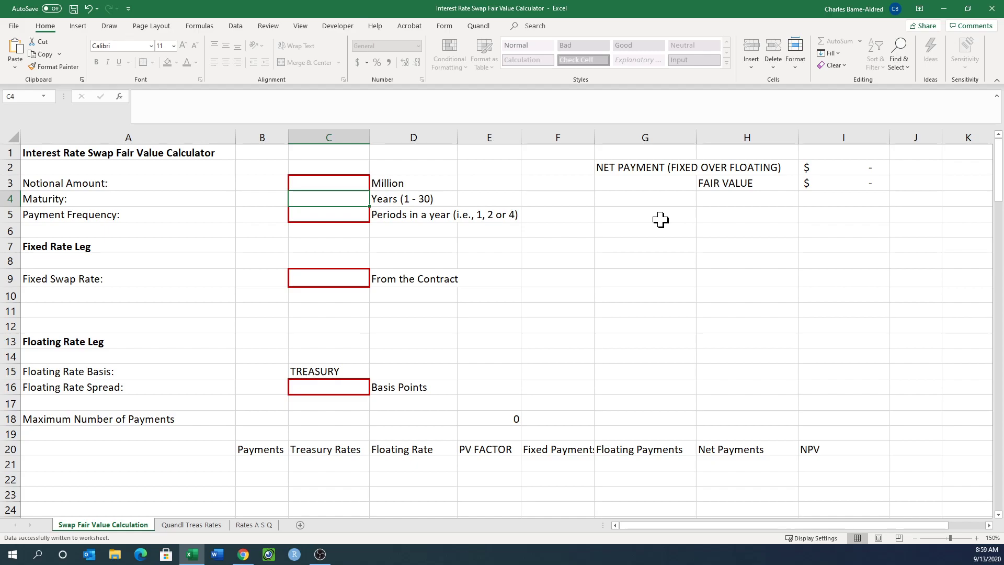
Enter 5 million as the swap's notional amount in C3.
click(361, 184)
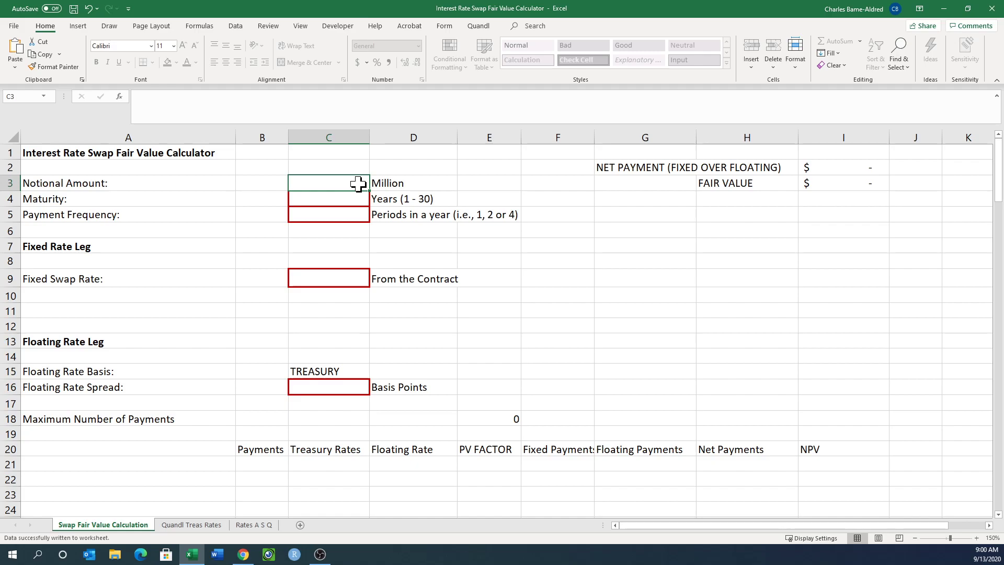
text(5)
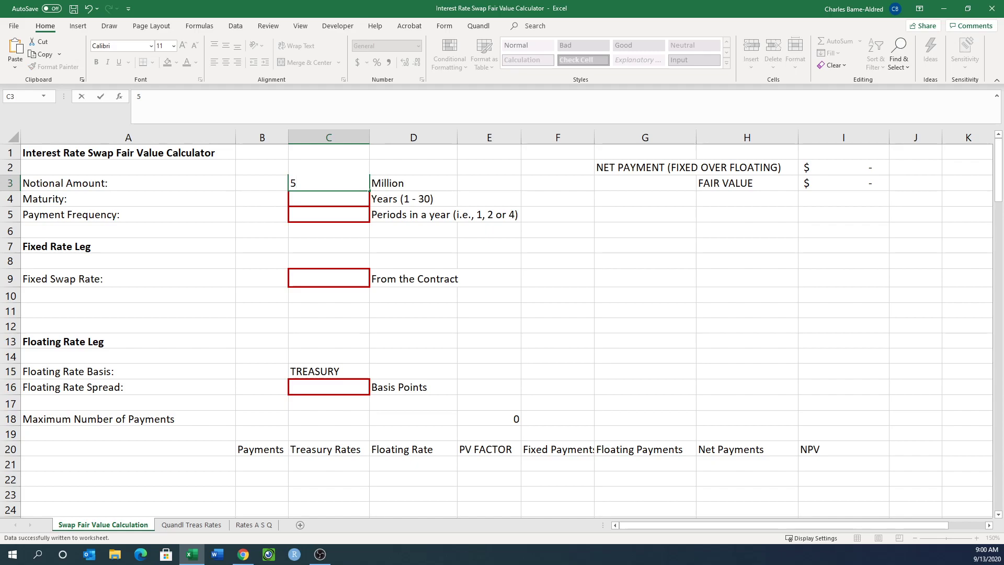
text(0)
key(BackSpace)
key(Return)
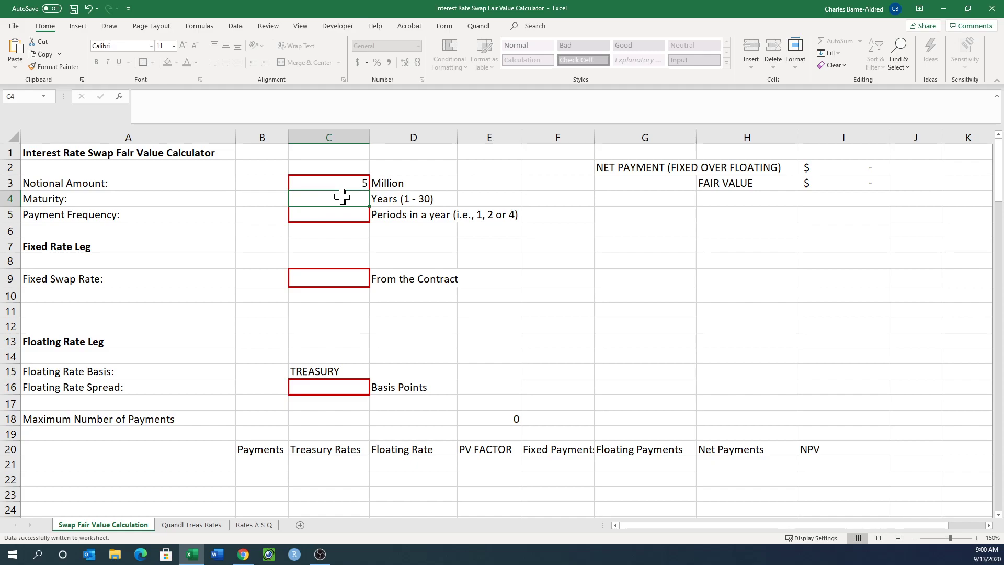
Set the maturity in C4 to 5 years and the payment frequency in C5 to 2 periods a year.
text(5)
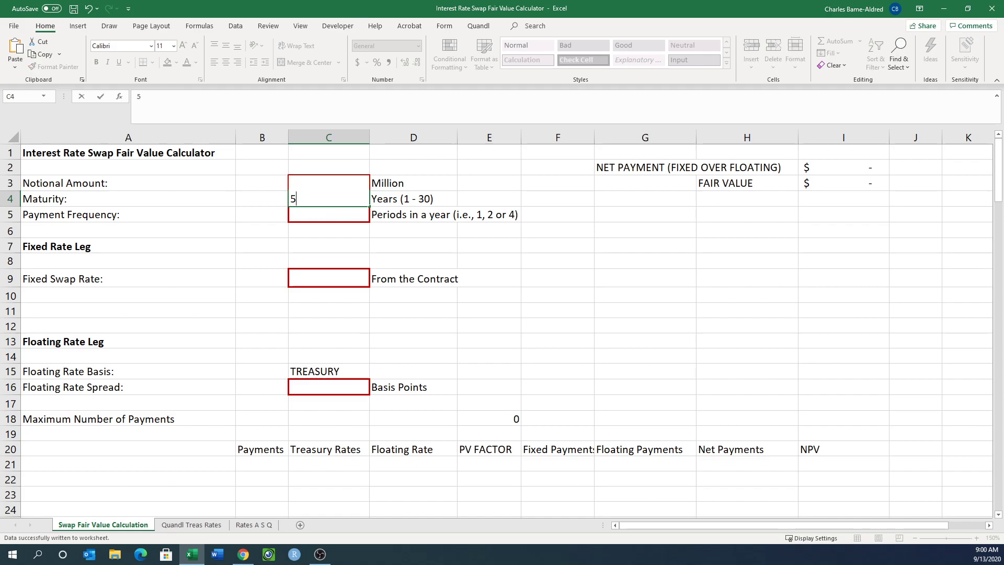
key(Return)
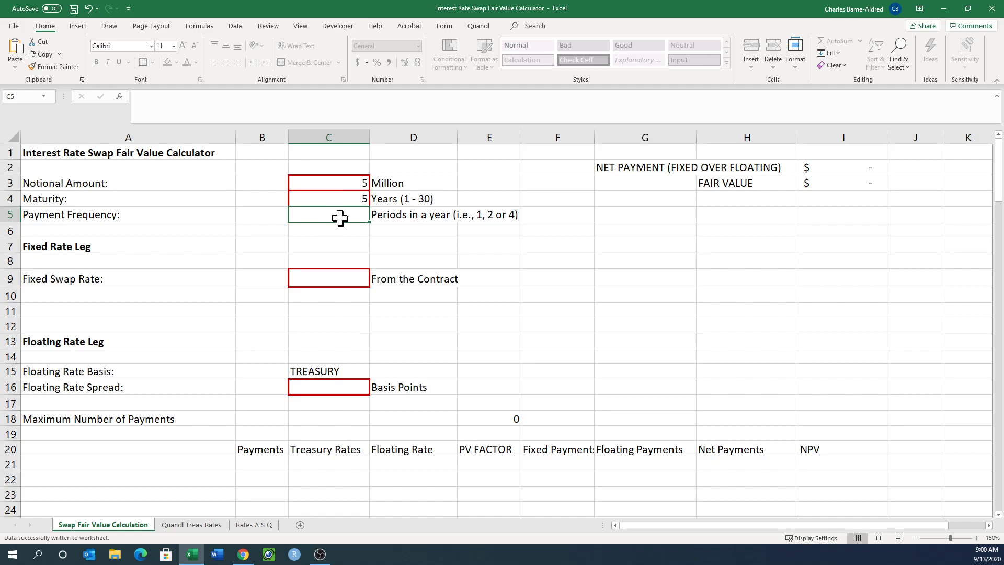
text(2)
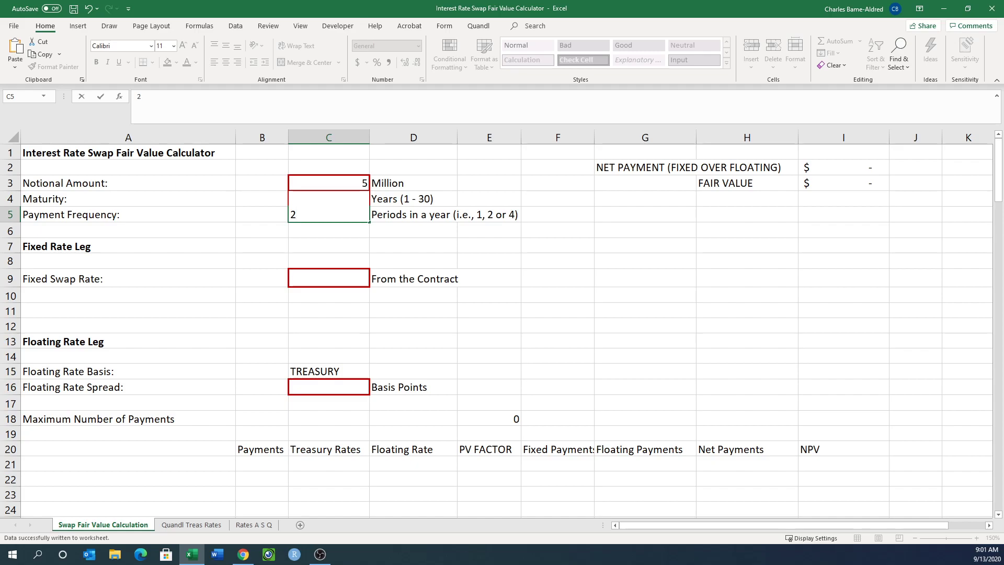
key(Return)
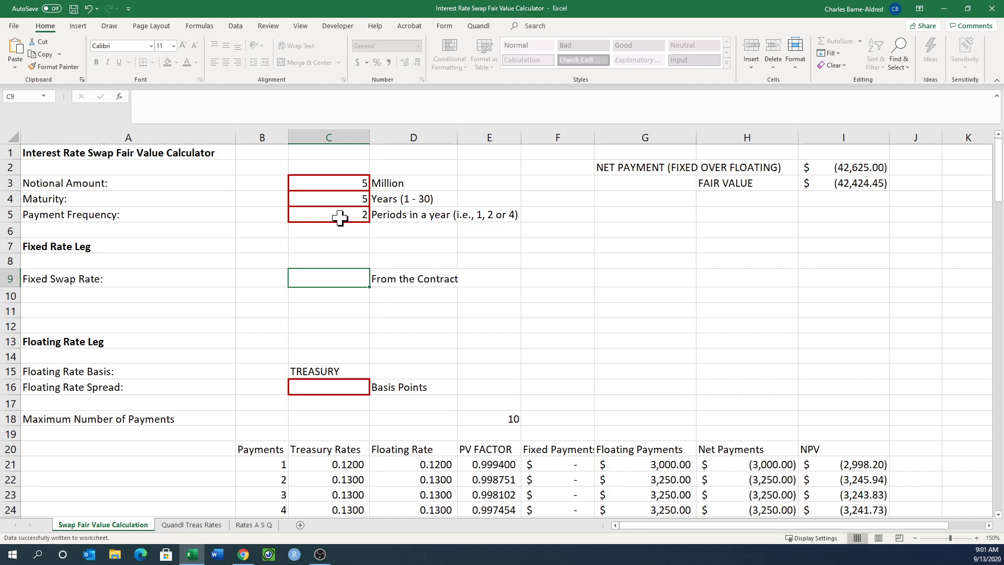
Enter a fixed swap rate of 6% in C9 and a floating rate spread of 583 basis points in C16.
text(6%)
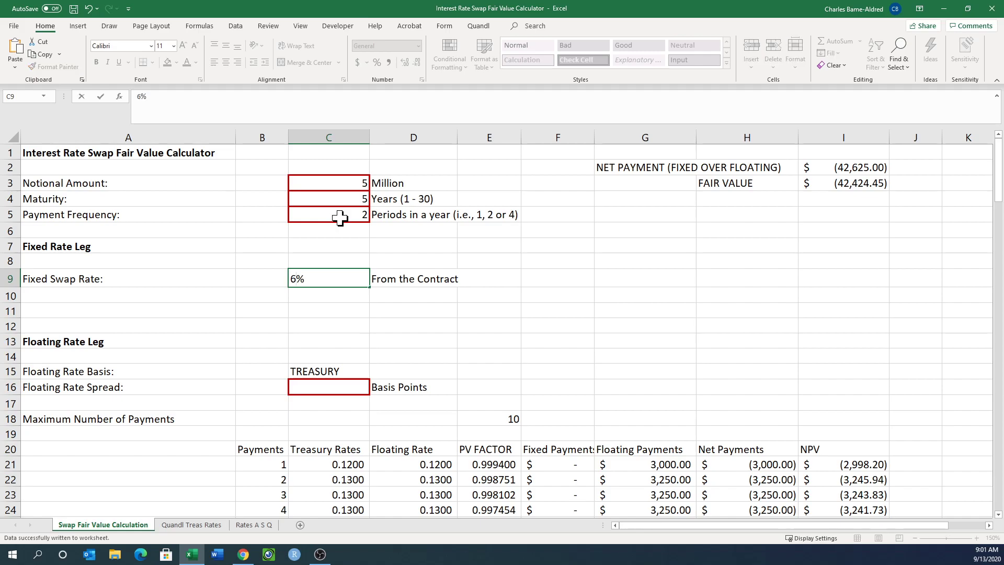
key(Return)
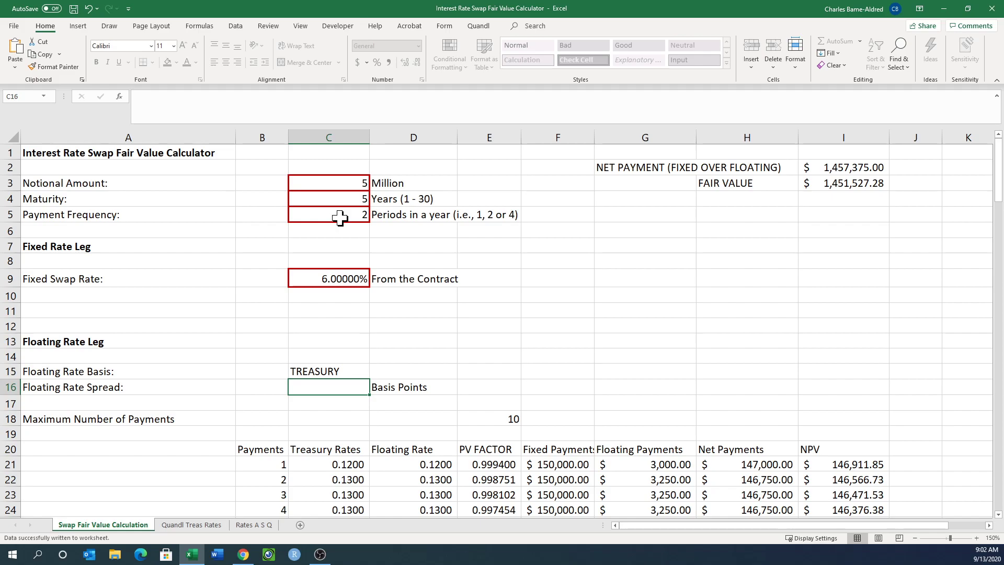
text(5)
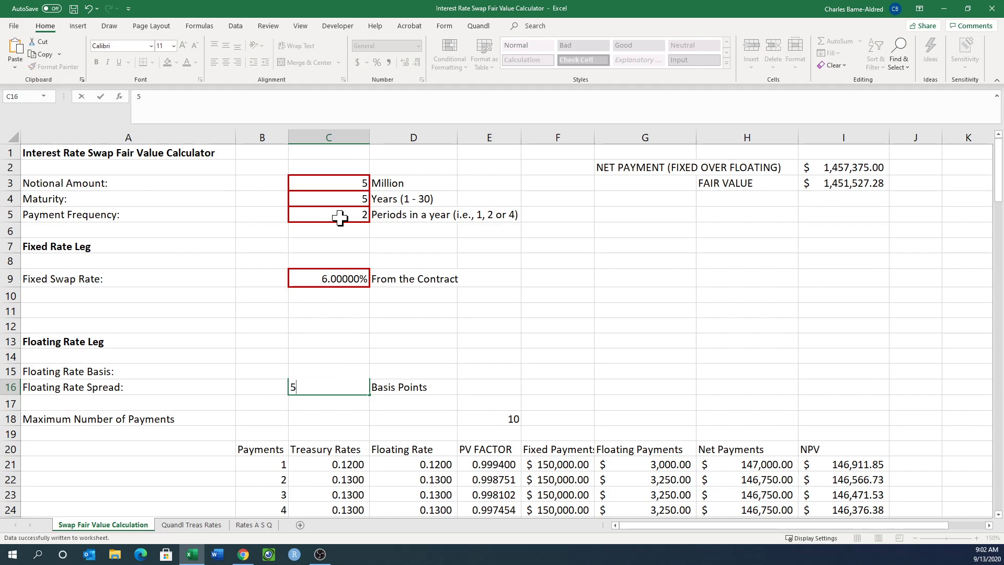
text(83)
key(Return)
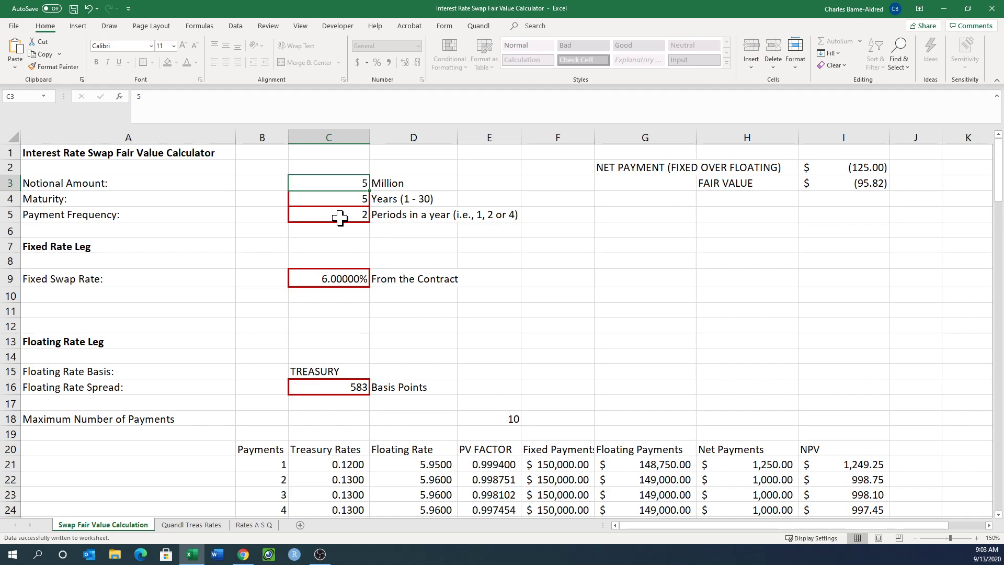
Examine the payment schedule from row 20 down and compare it with the net payment and fair value totals in I2 and I3.
scroll(470, 307, down, 1)
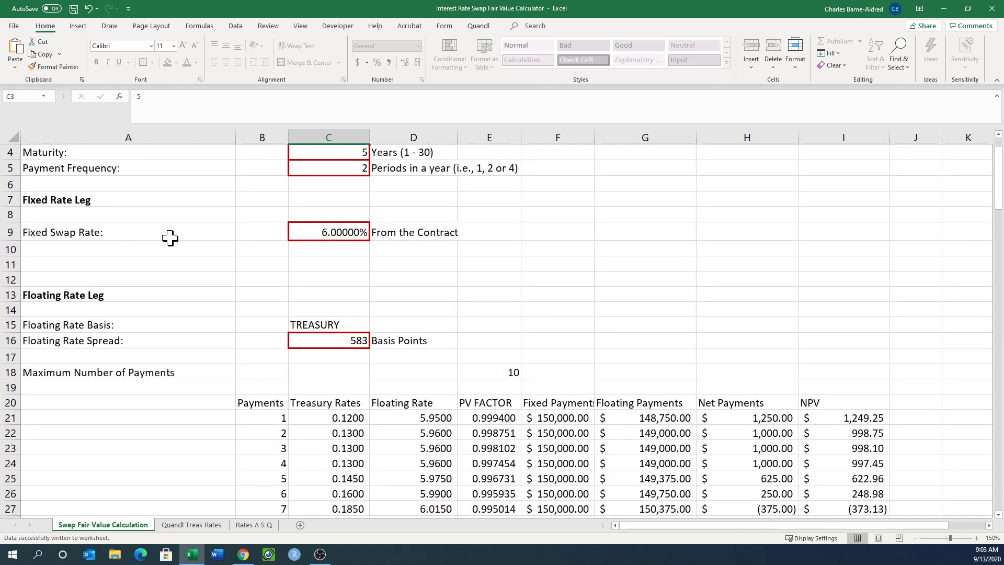
scroll(170, 238, down, 1)
scroll(170, 238, down, 1)
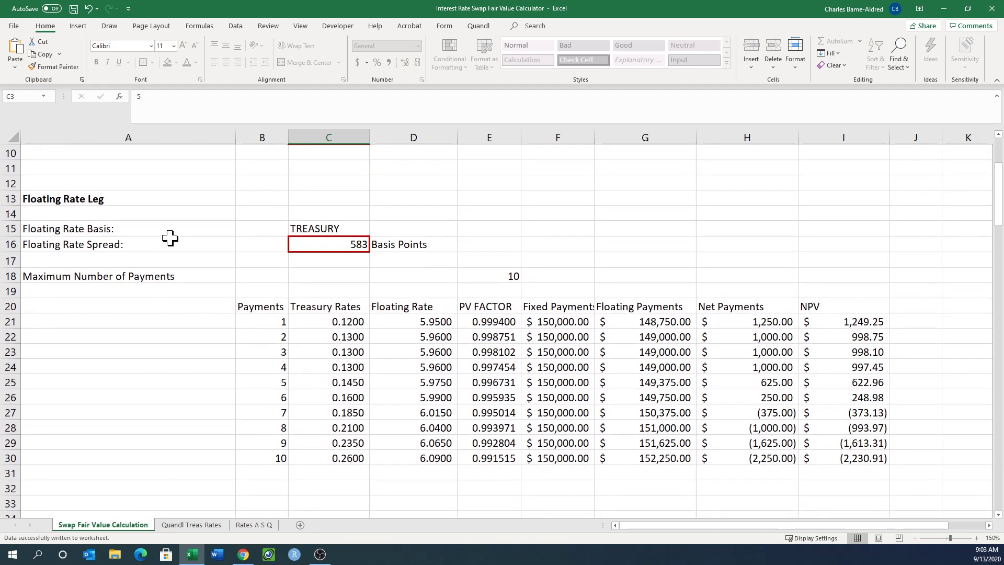
scroll(435, 333, up, 4)
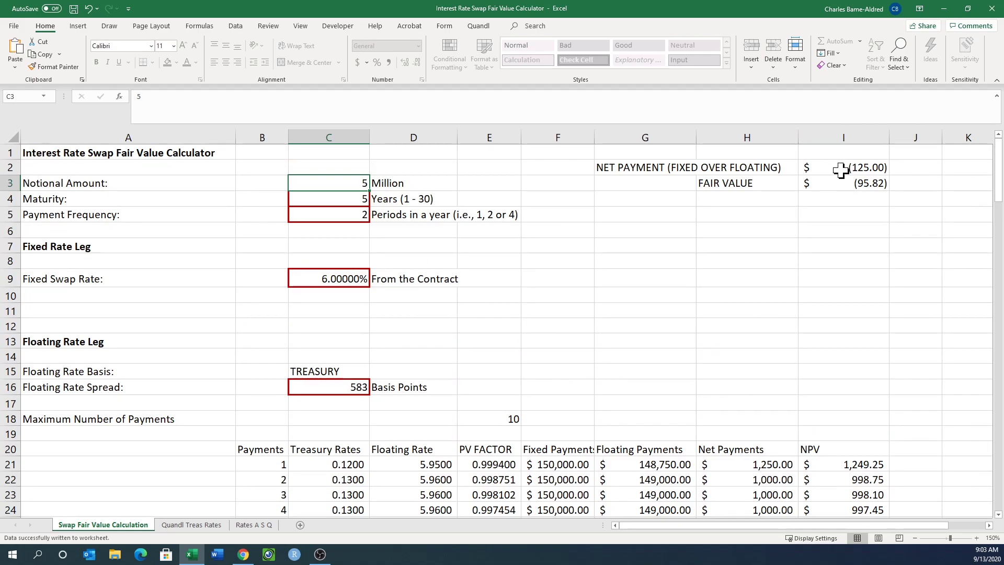
scroll(831, 216, down, 4)
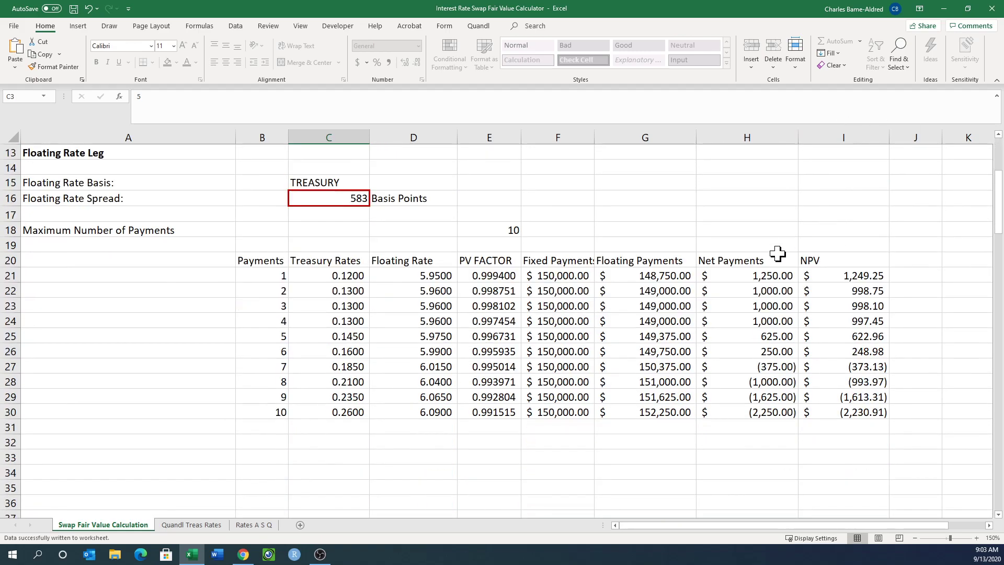
scroll(751, 277, up, 4)
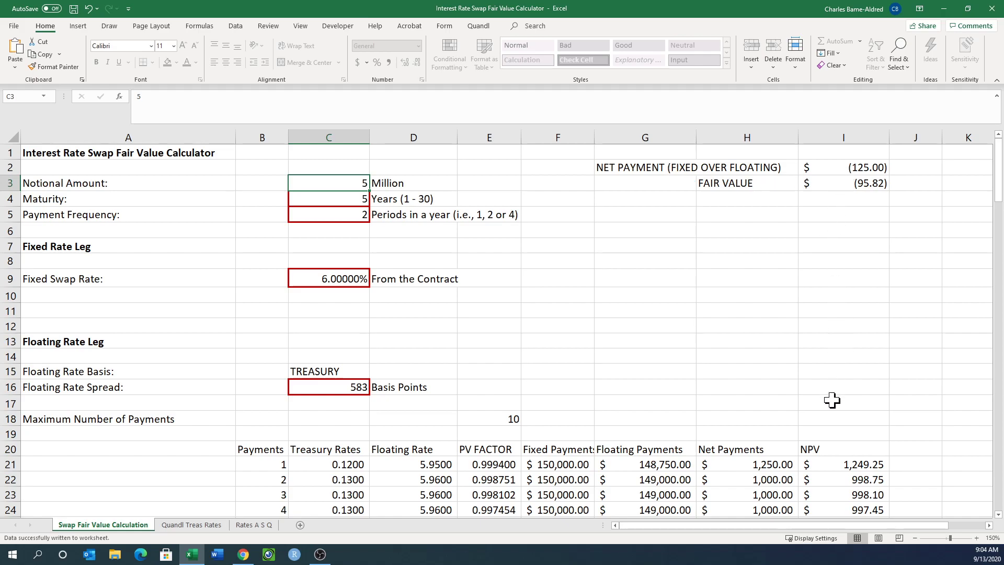
scroll(837, 451, down, 1)
scroll(836, 451, down, 2)
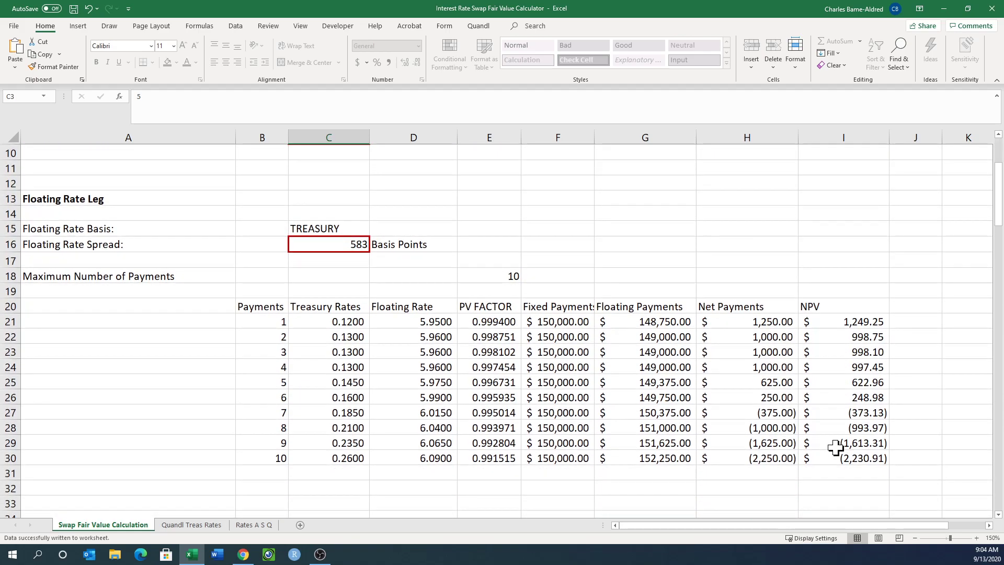
scroll(841, 486, up, 3)
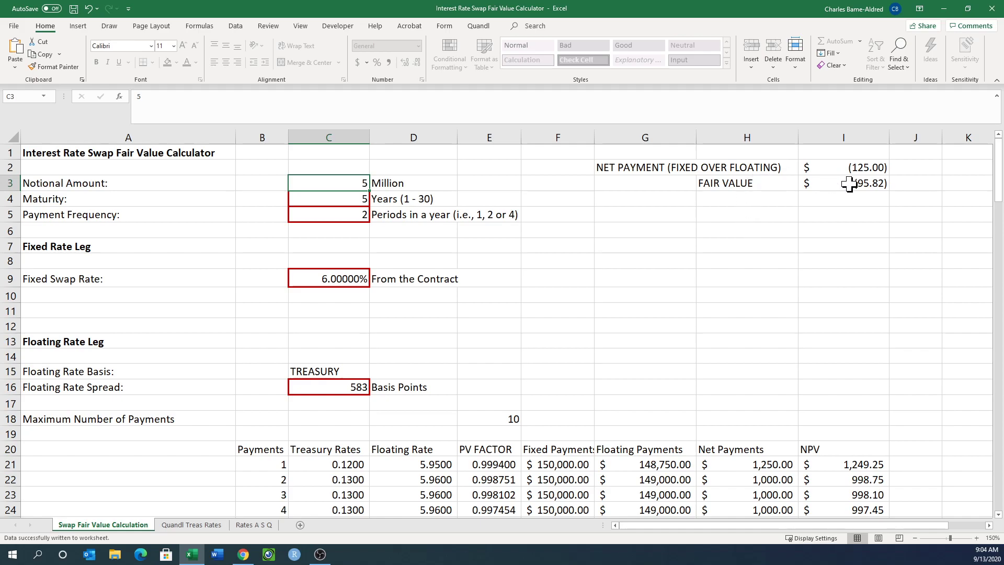
Unprotect the Swap Fair Value Calculation sheet.
scroll(790, 223, down, 3)
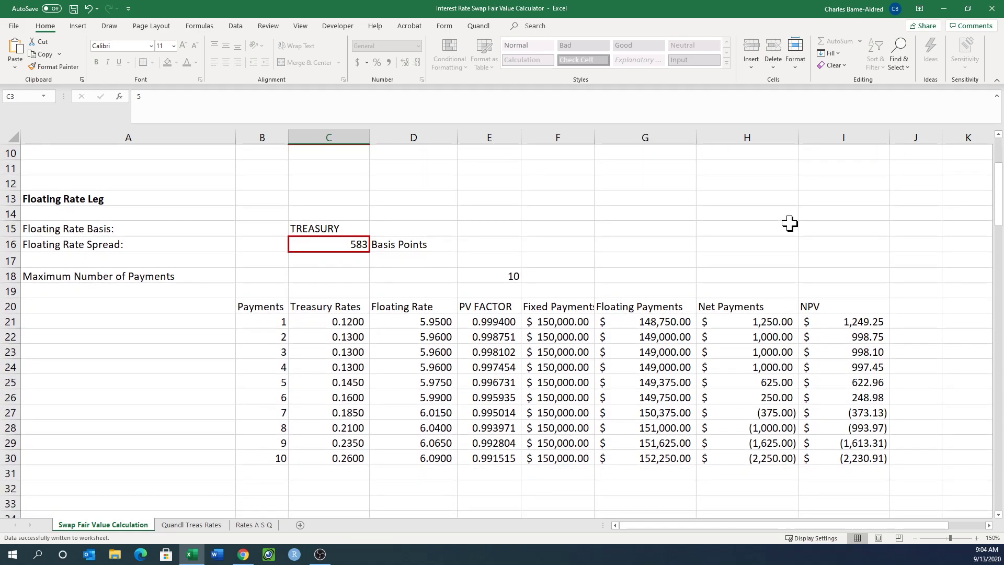
click(799, 67)
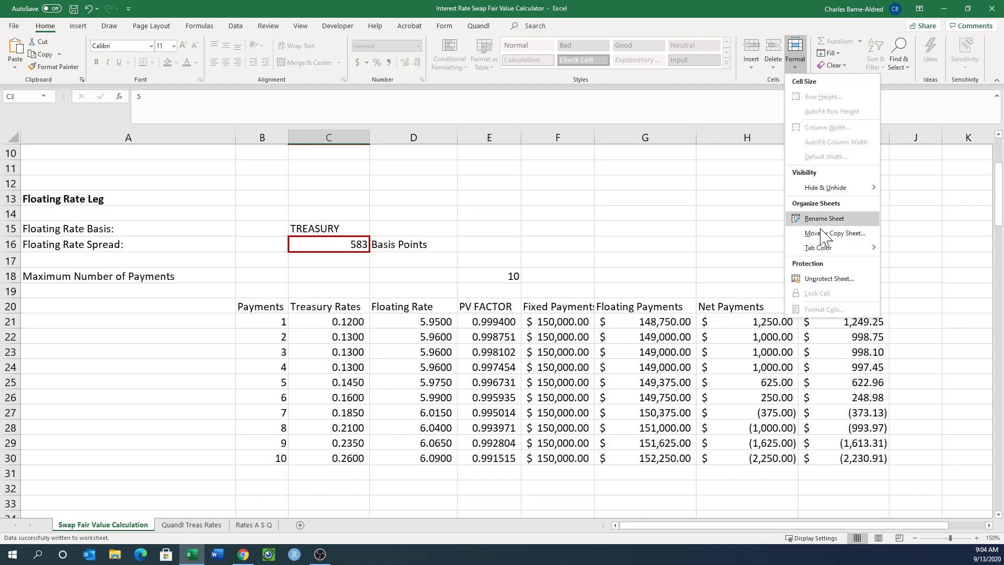
click(836, 279)
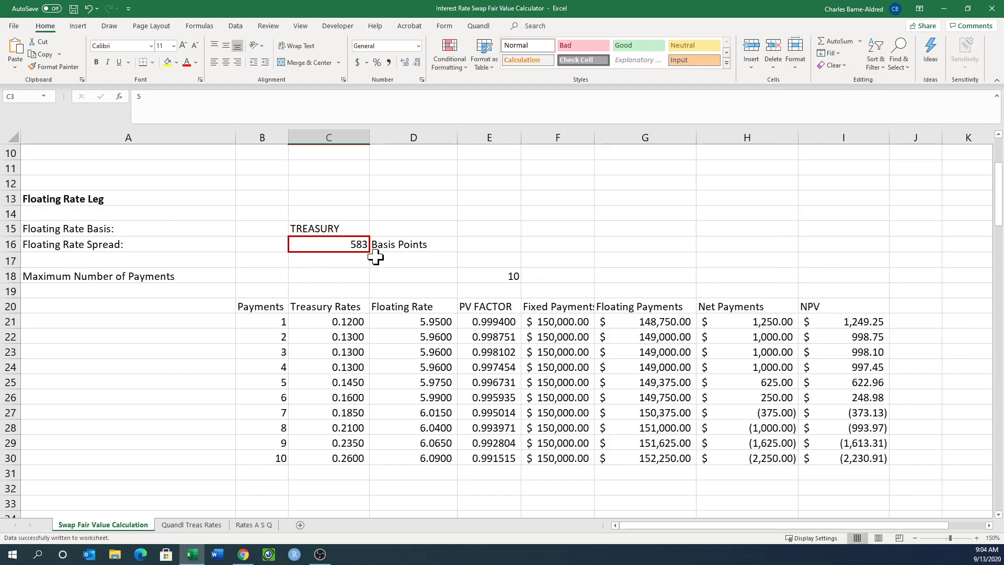
Examine the formula behind the net payment total in I2 and the rows of the Net Payments column that it covers.
scroll(376, 257, up, 3)
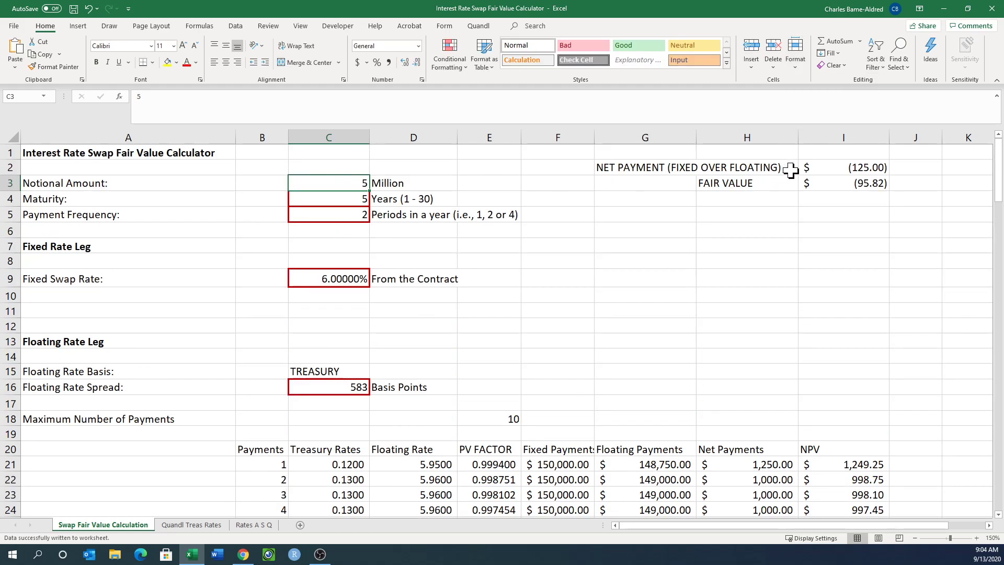
click(832, 167)
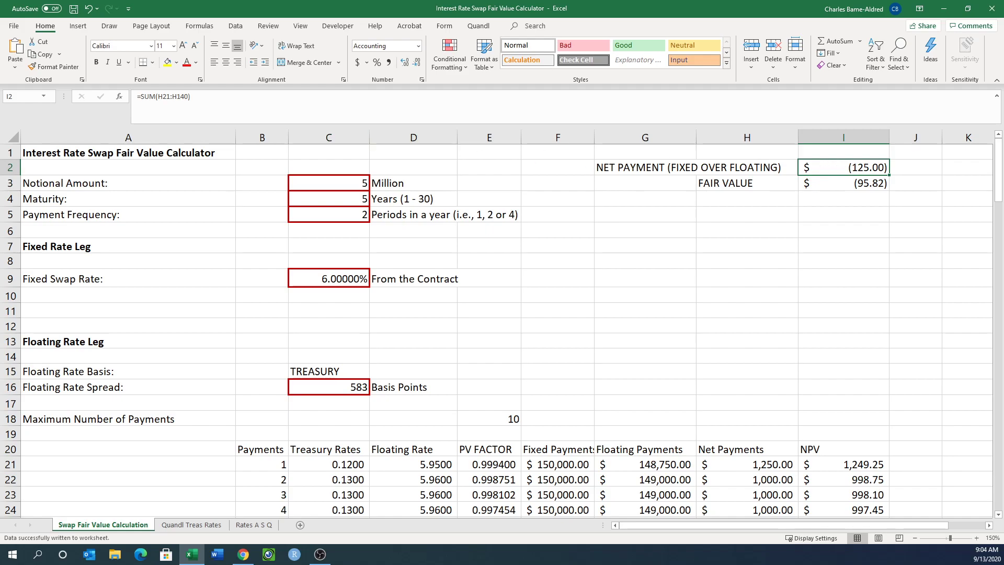
scroll(764, 444, down, 3)
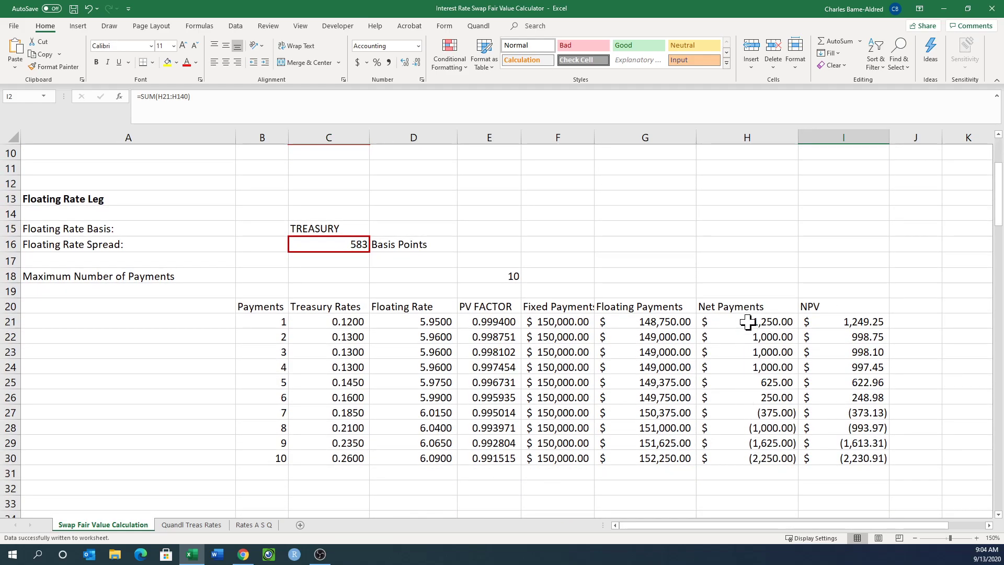
scroll(743, 348, up, 3)
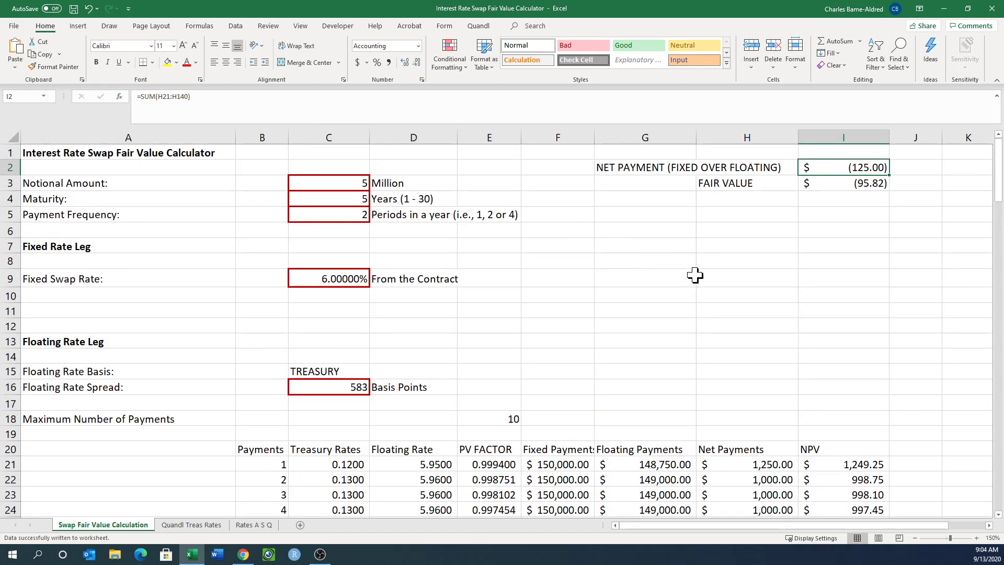
scroll(713, 280, down, 6)
scroll(743, 375, down, 20)
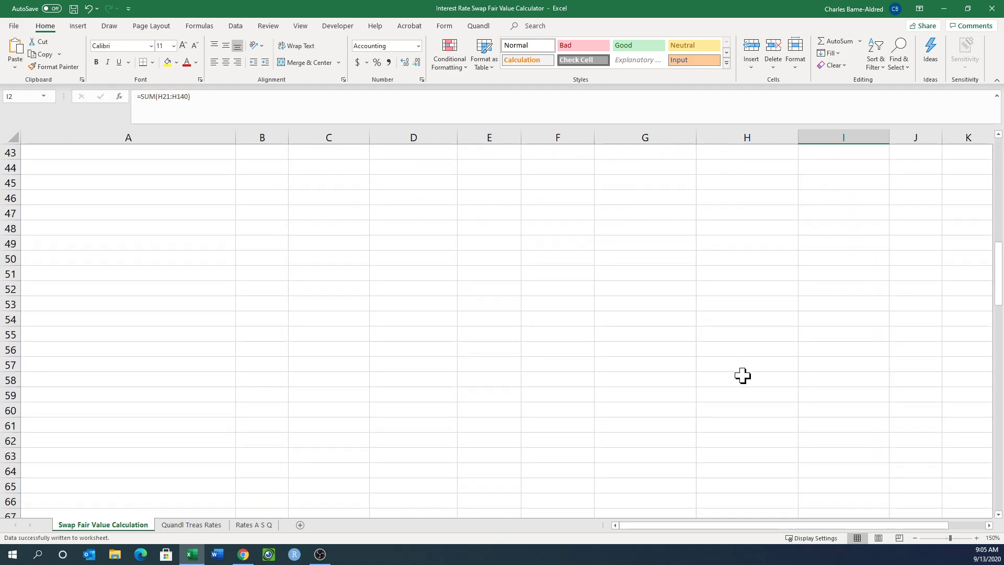
scroll(743, 375, down, 14)
click(743, 375)
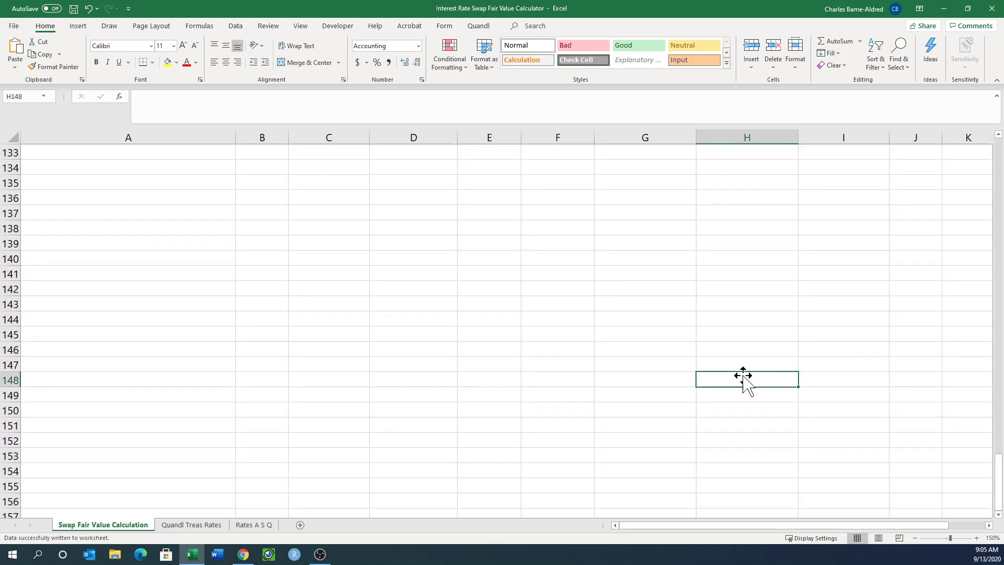
scroll(743, 375, up, 20)
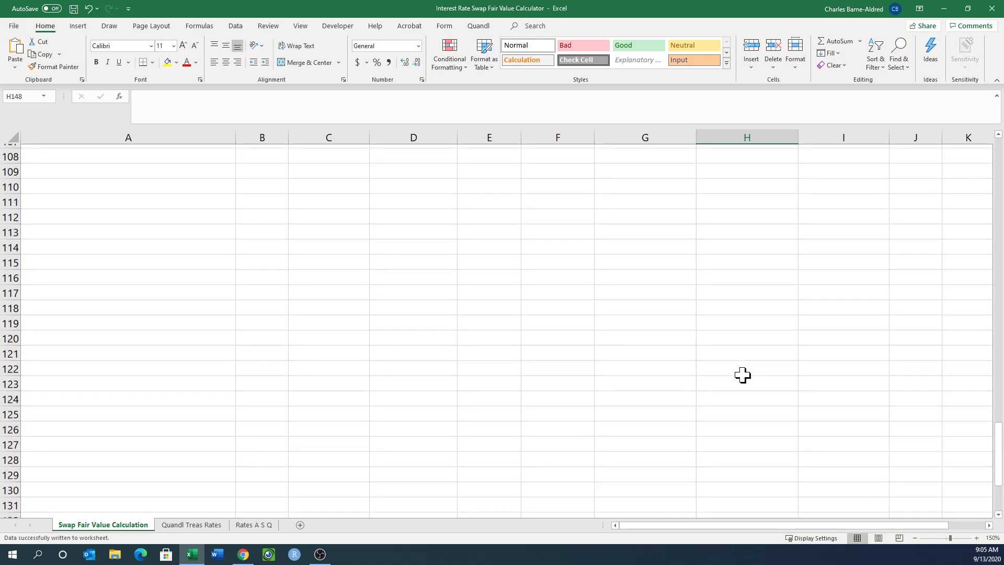
scroll(742, 375, up, 18)
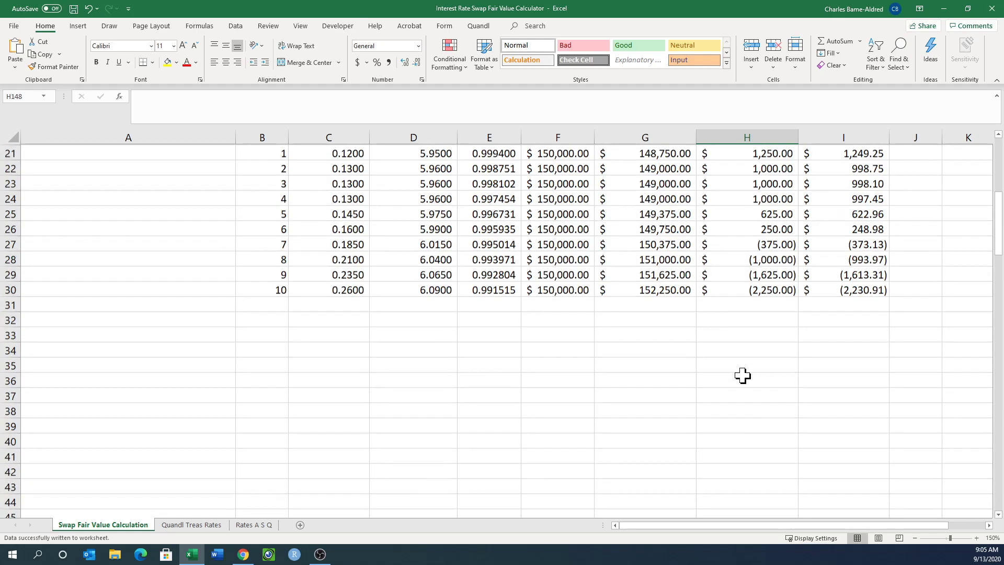
Examine the Net Payments formula in H43, an empty row below the payment schedule.
scroll(743, 375, down, 7)
scroll(743, 376, down, 2)
click(743, 375)
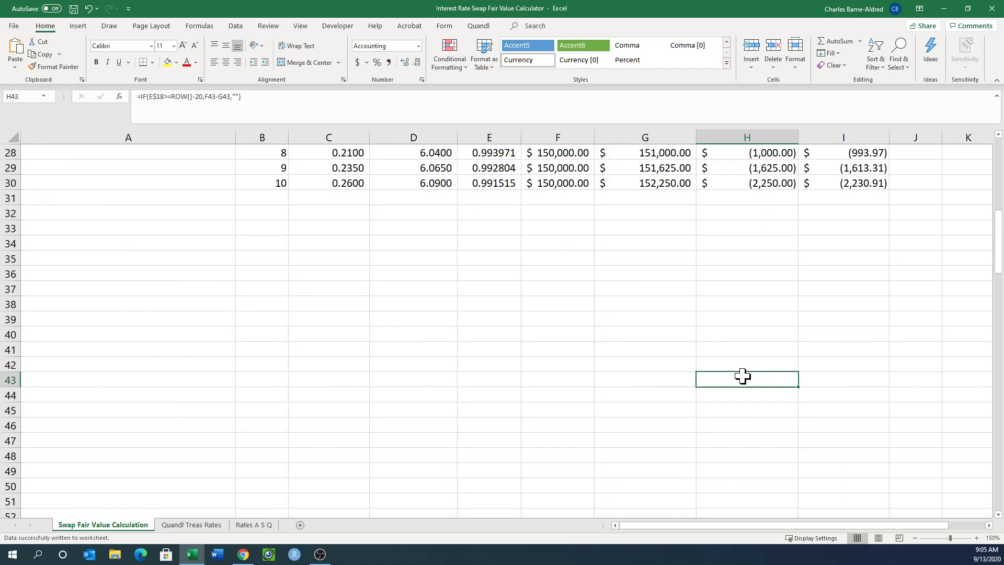
scroll(743, 375, up, 9)
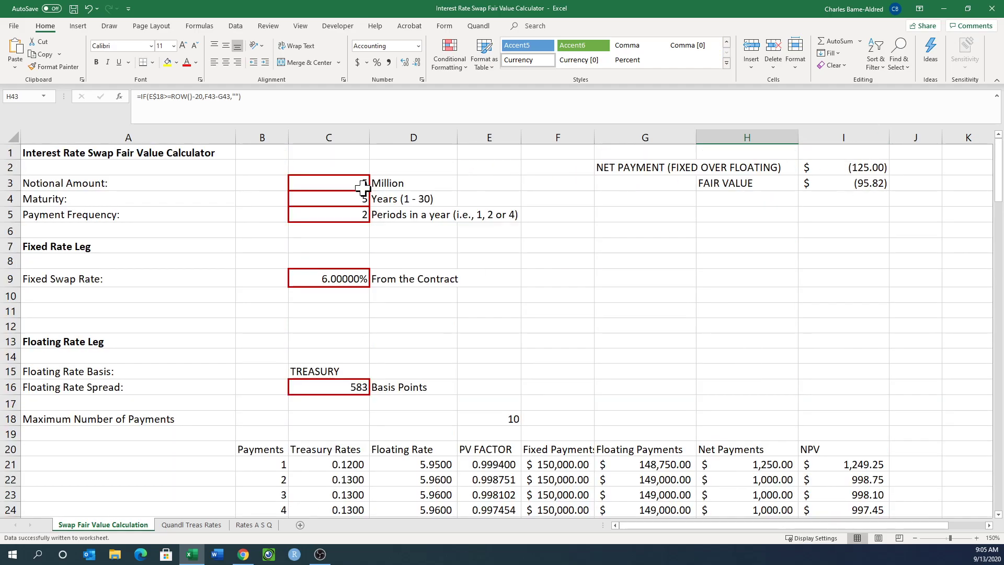
Set the maturity in C4 to 30 years and the payment frequency in C5 to 4 periods a year.
click(336, 200)
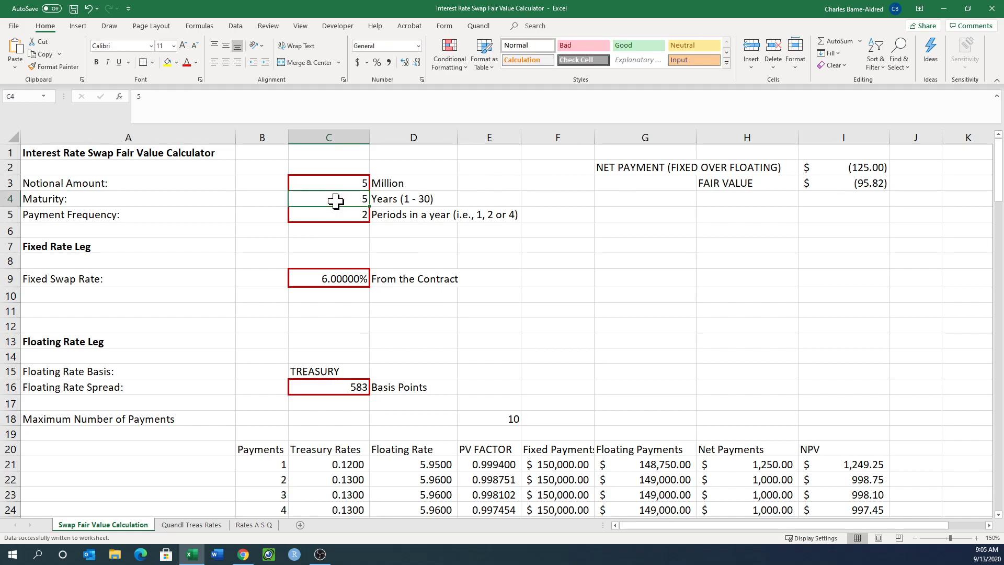
text(30)
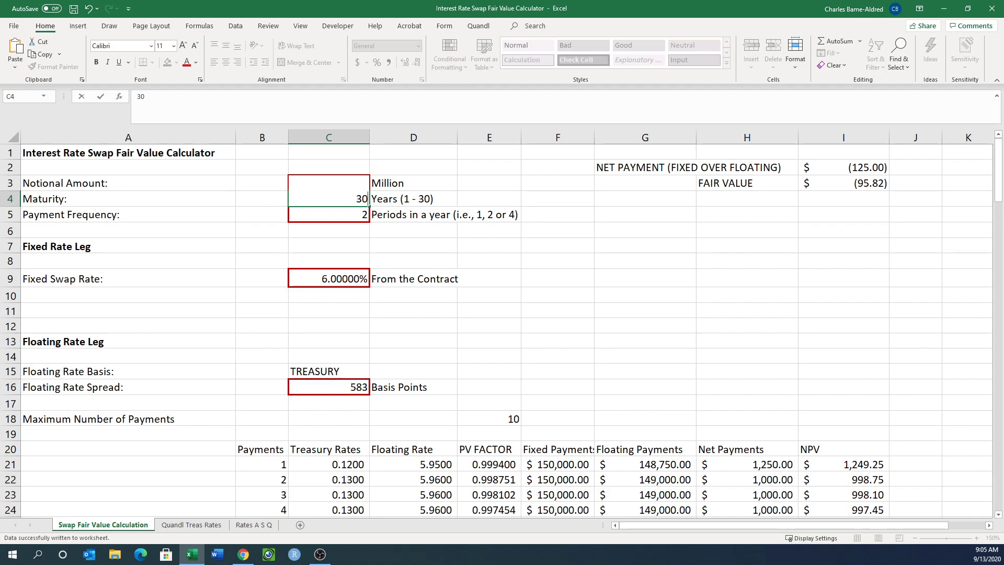
key(Return)
text(4)
key(Return)
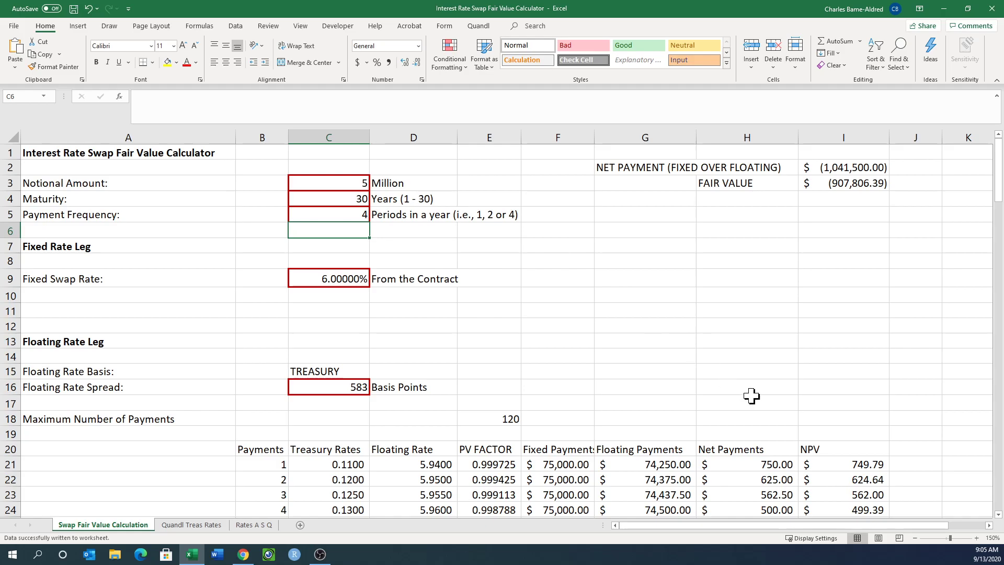
Examine the extended payment schedule down to row 140 and the Net Payments formulas in H140 and H130.
scroll(742, 433, down, 9)
scroll(742, 433, down, 20)
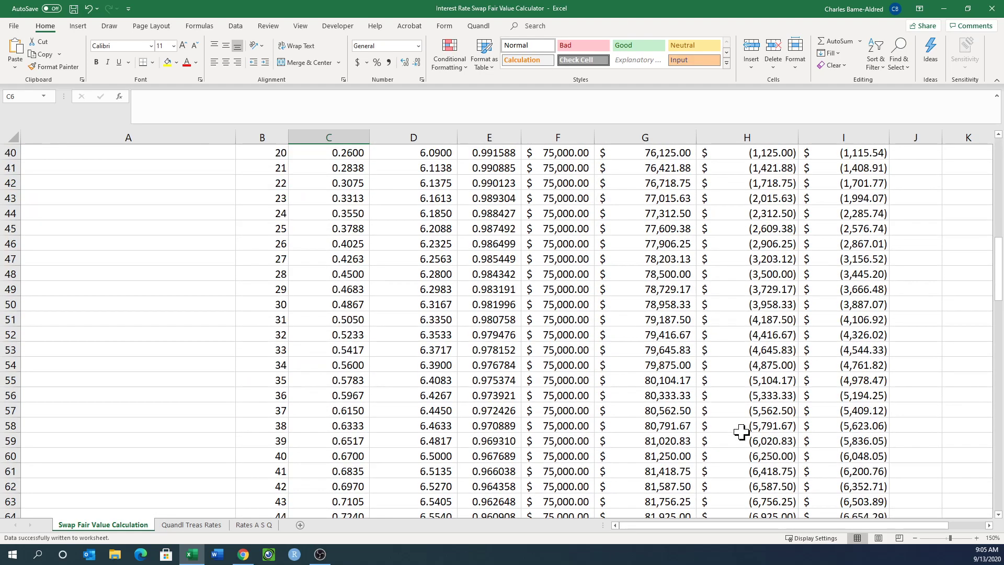
scroll(741, 433, down, 11)
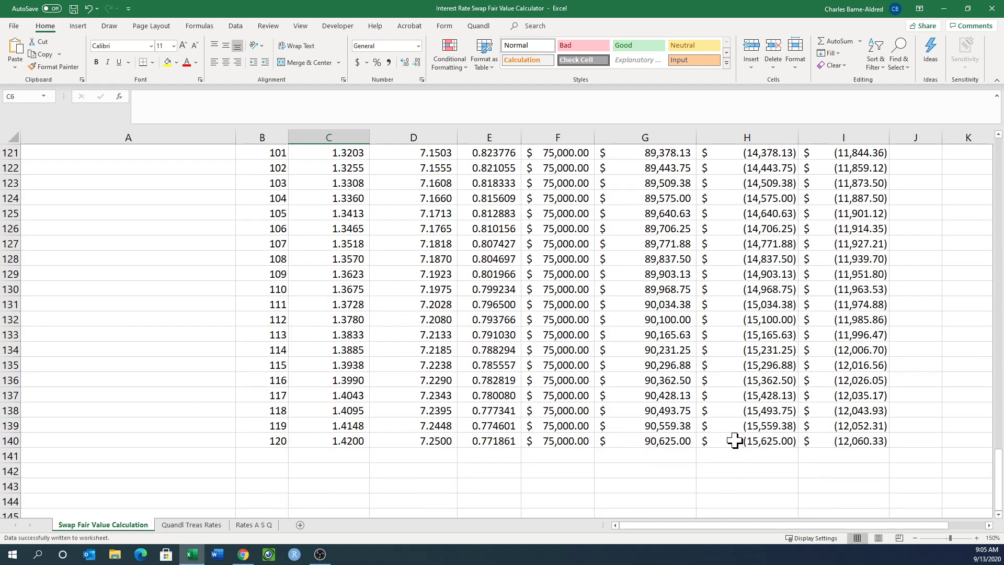
click(732, 441)
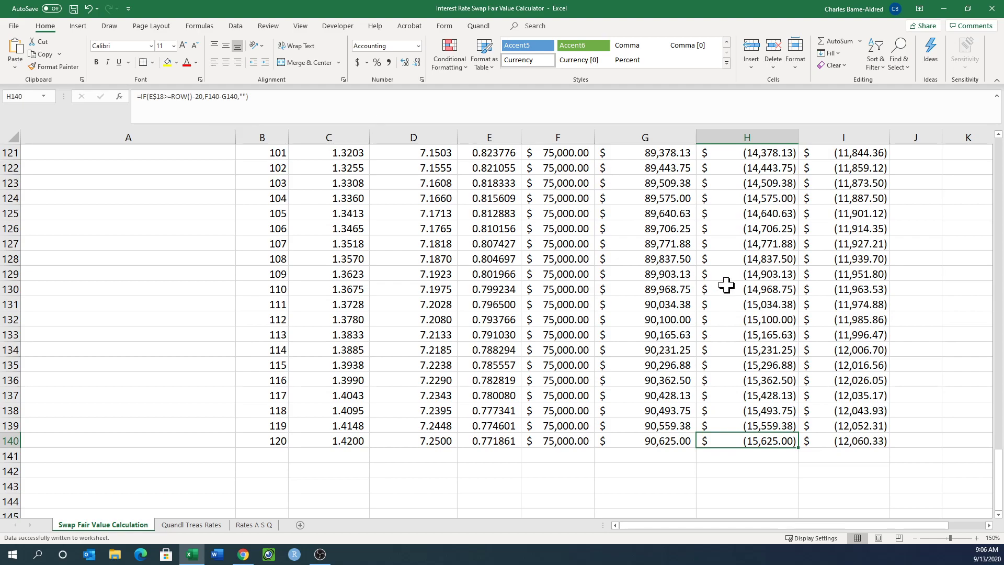
click(752, 289)
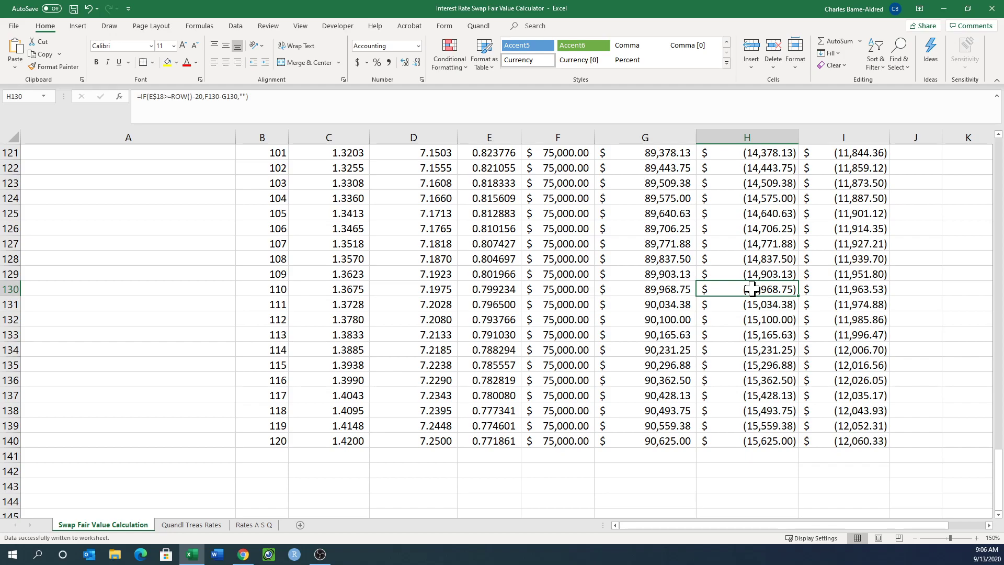
scroll(752, 289, up, 20)
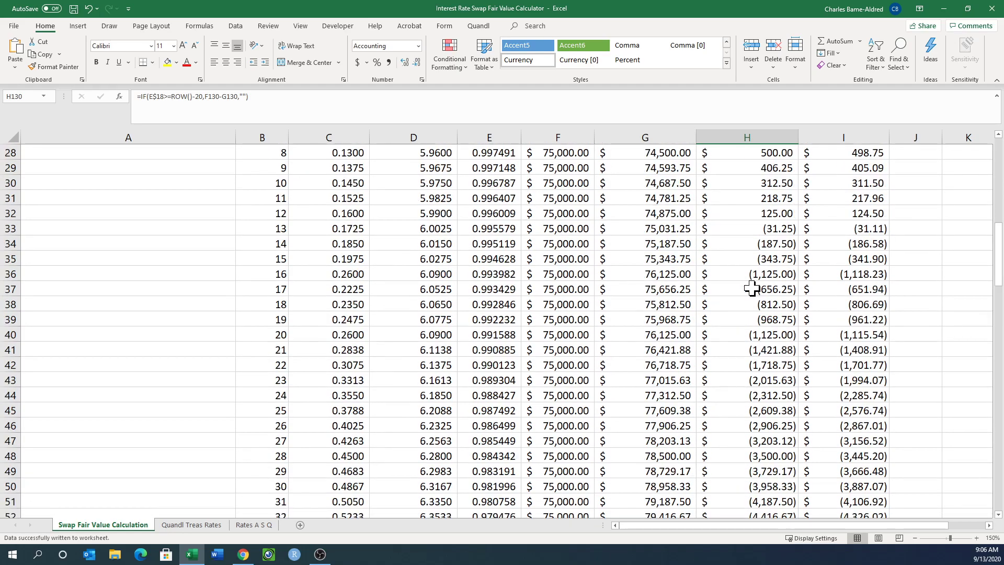
scroll(751, 290, up, 9)
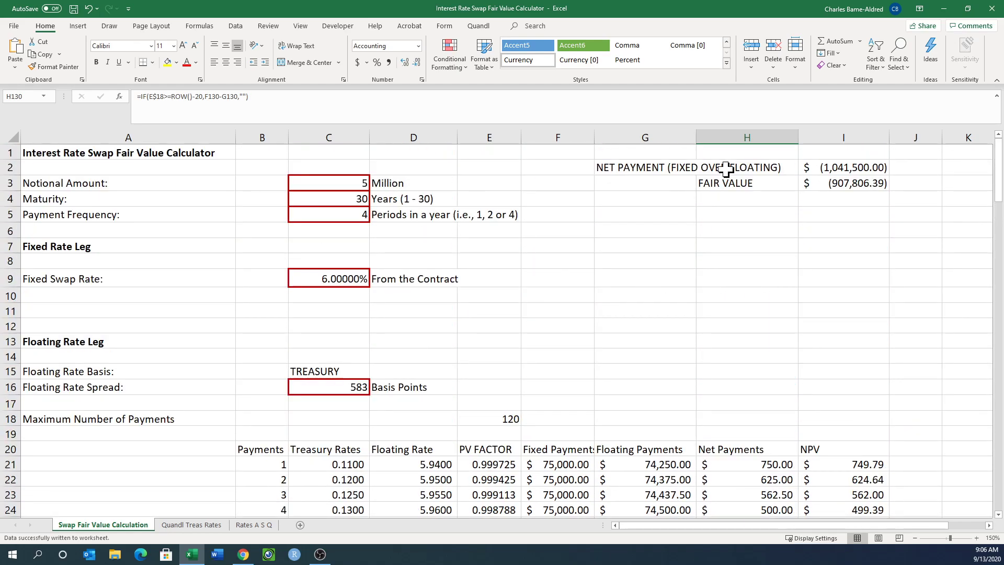
Set the maturity in C4 to 5 years and the payment frequency in C5 to 2 periods a year.
click(335, 198)
text(5)
key(Return)
text(2)
key(Return)
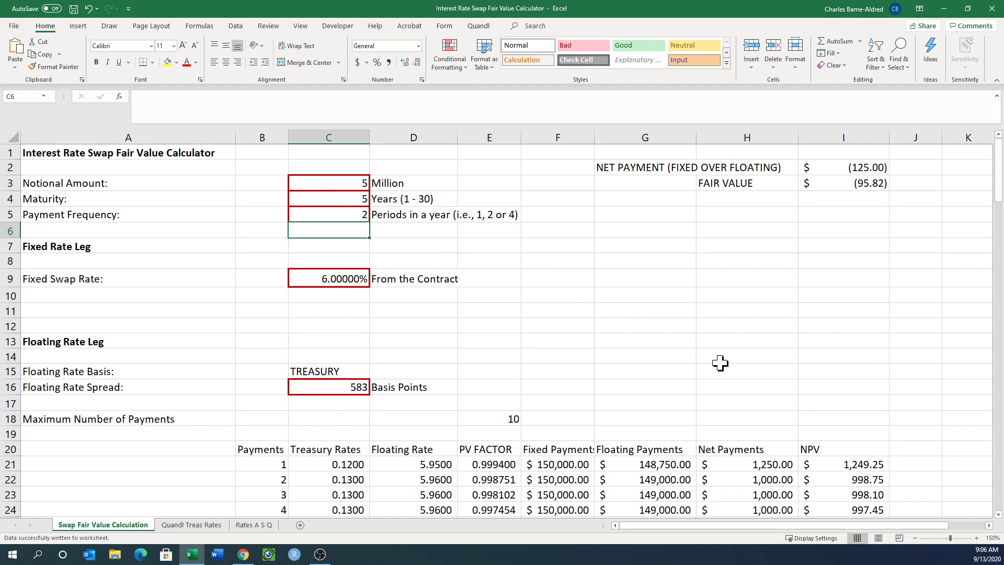
Examine the Net Payments formulas in the blank rows below the tenth payment, down to around row 109.
scroll(721, 363, down, 6)
click(747, 348)
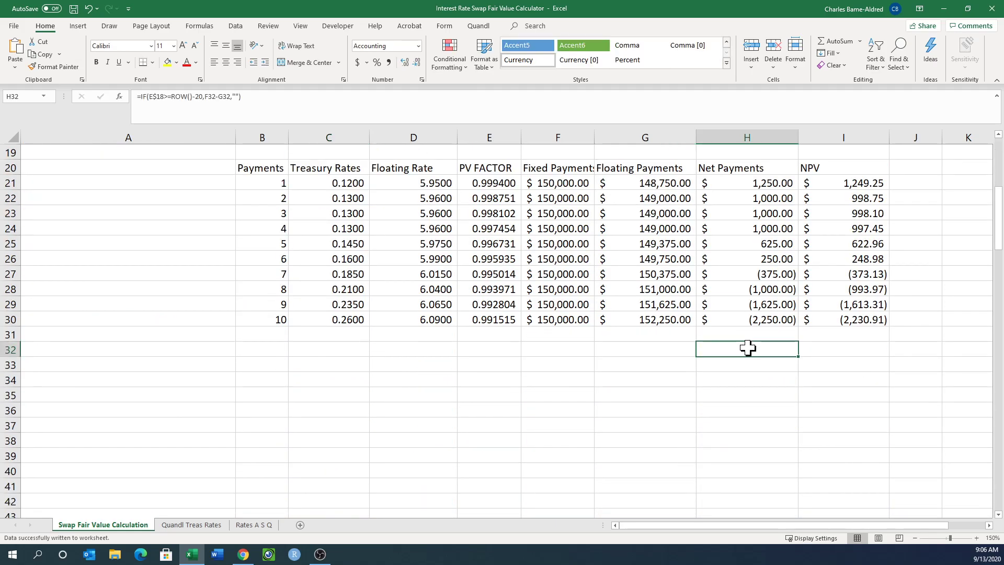
click(760, 429)
scroll(761, 434, down, 5)
click(761, 430)
scroll(762, 438, down, 7)
click(761, 431)
scroll(762, 439, down, 7)
click(761, 430)
scroll(761, 434, down, 5)
click(761, 430)
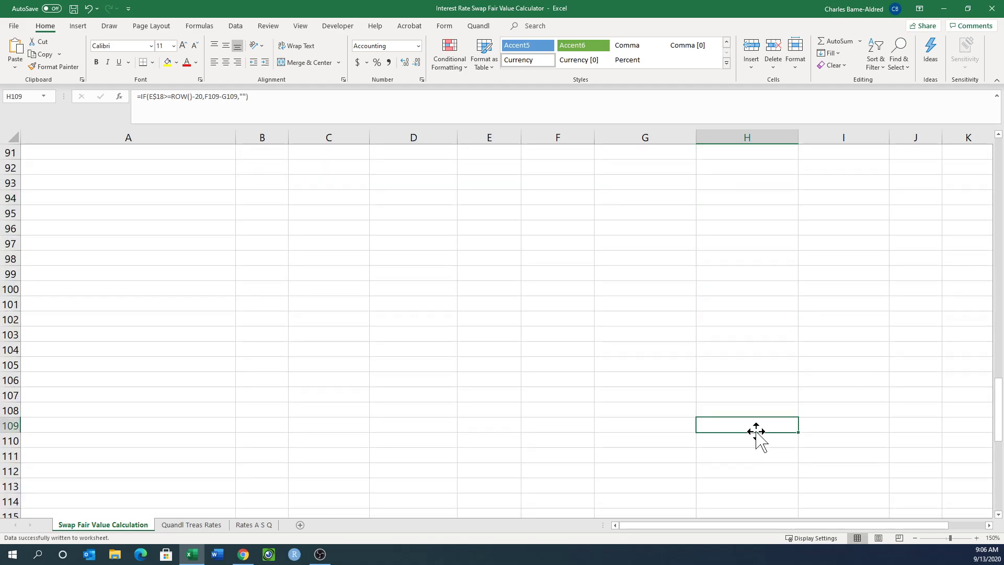
scroll(740, 399, up, 10)
scroll(739, 399, up, 20)
scroll(740, 399, down, 7)
scroll(740, 399, down, 3)
click(741, 396)
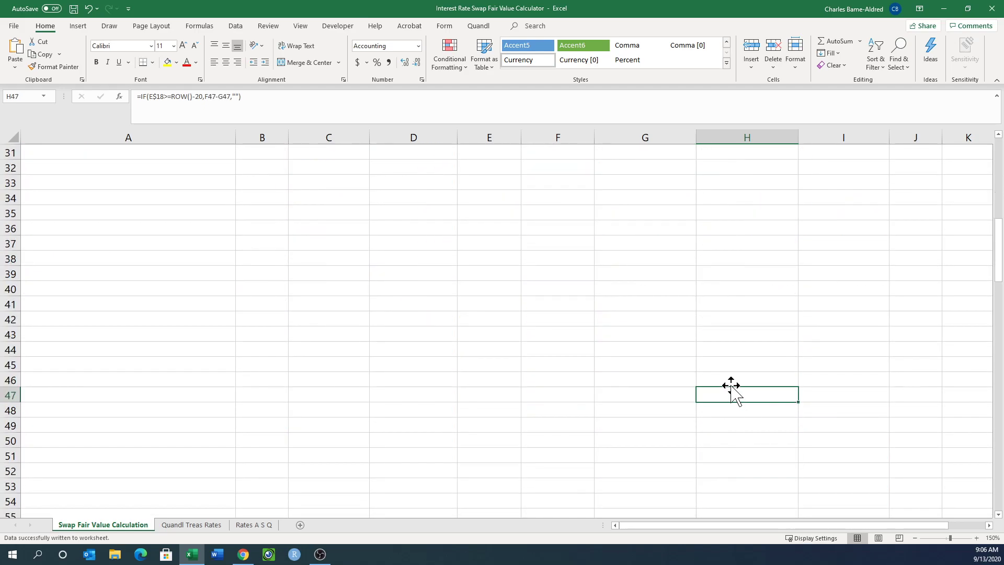
scroll(215, 196, up, 7)
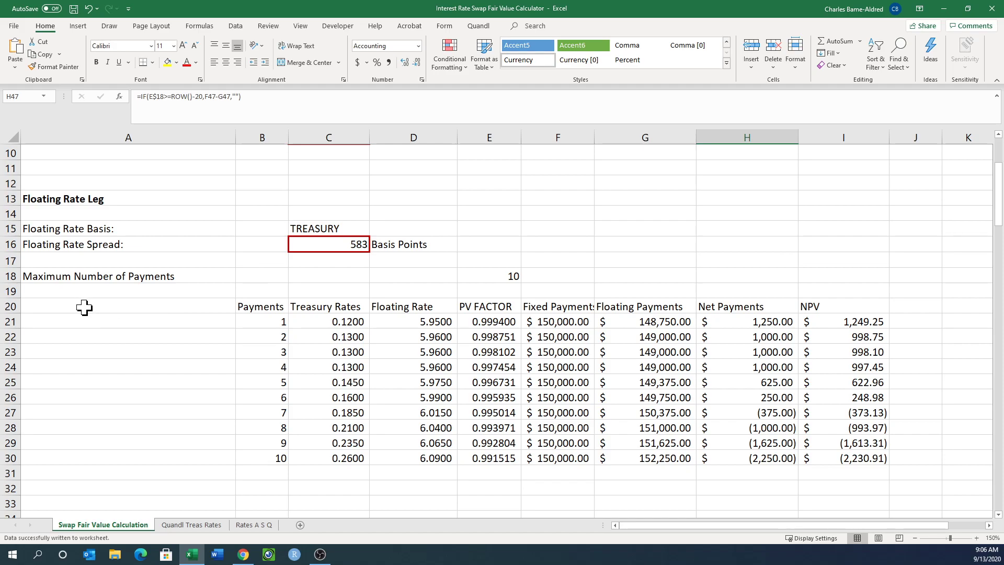
Examine the Maximum Number of Payments formula in E18 and the first Net Payments formula in H21 that tests against it.
click(498, 277)
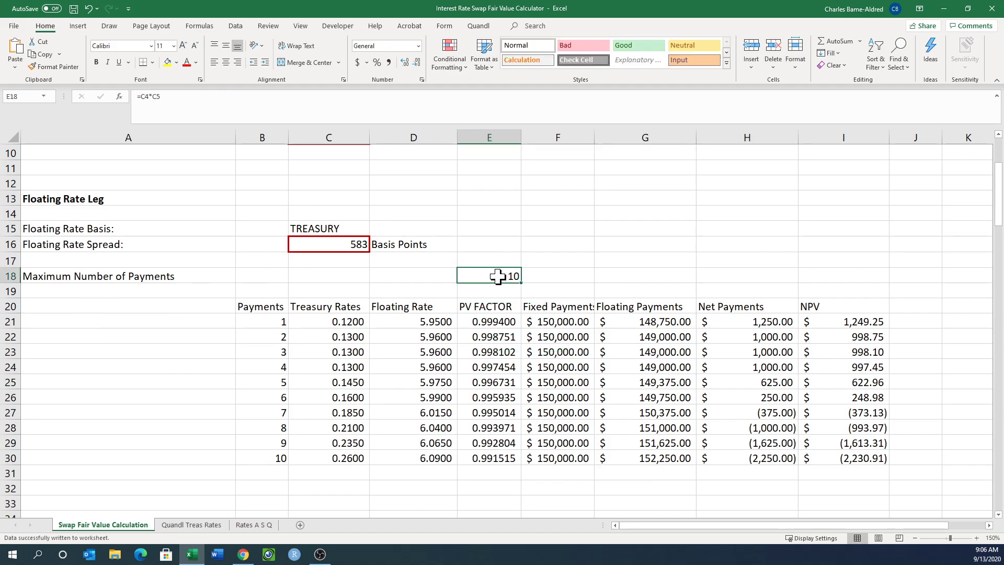
click(65, 279)
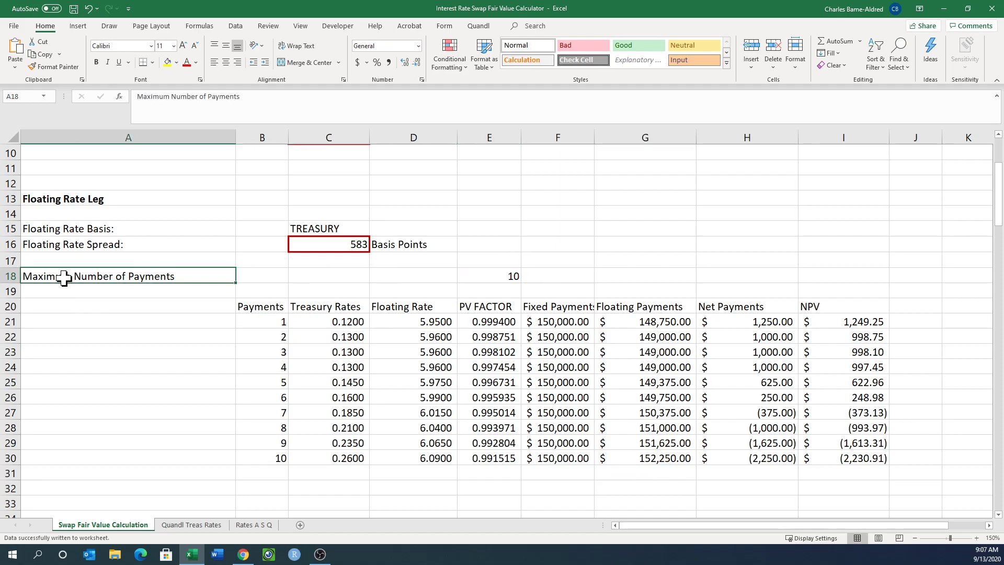
click(735, 324)
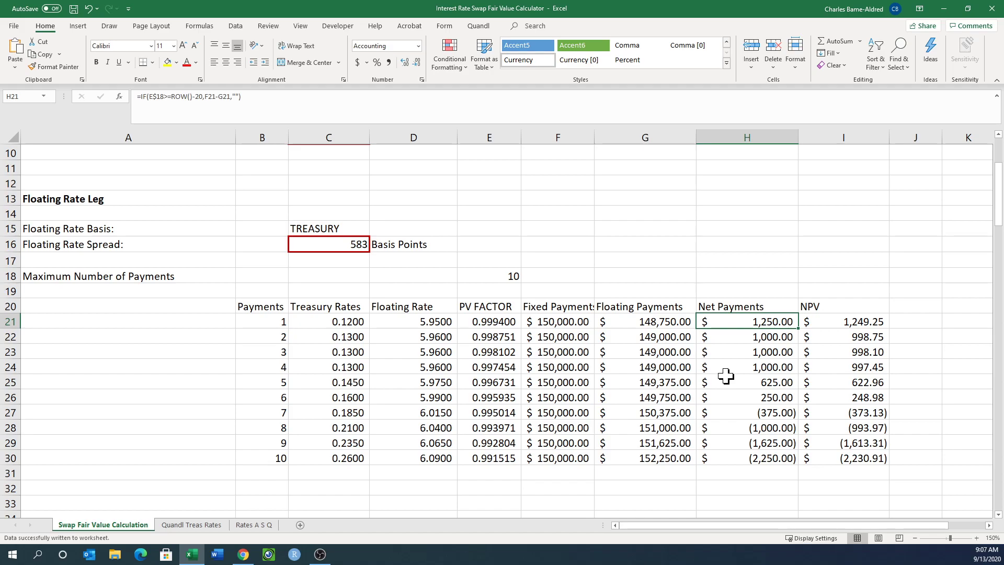
Compare the row 21 formulas from Floating Payments in G21 back to the payment number in B21, and recheck the payment limit in E18.
click(662, 324)
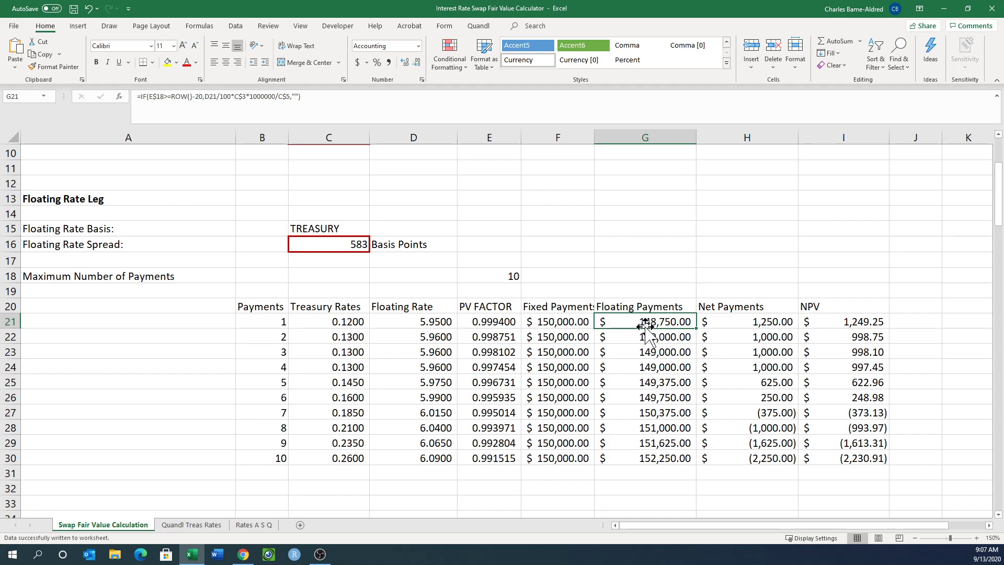
click(533, 323)
click(504, 323)
click(426, 323)
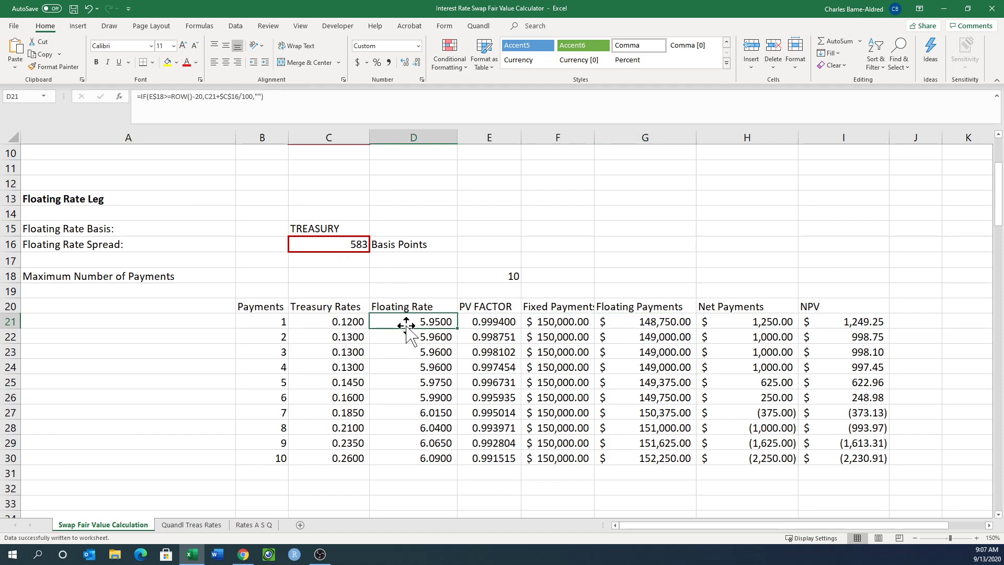
click(343, 323)
click(279, 323)
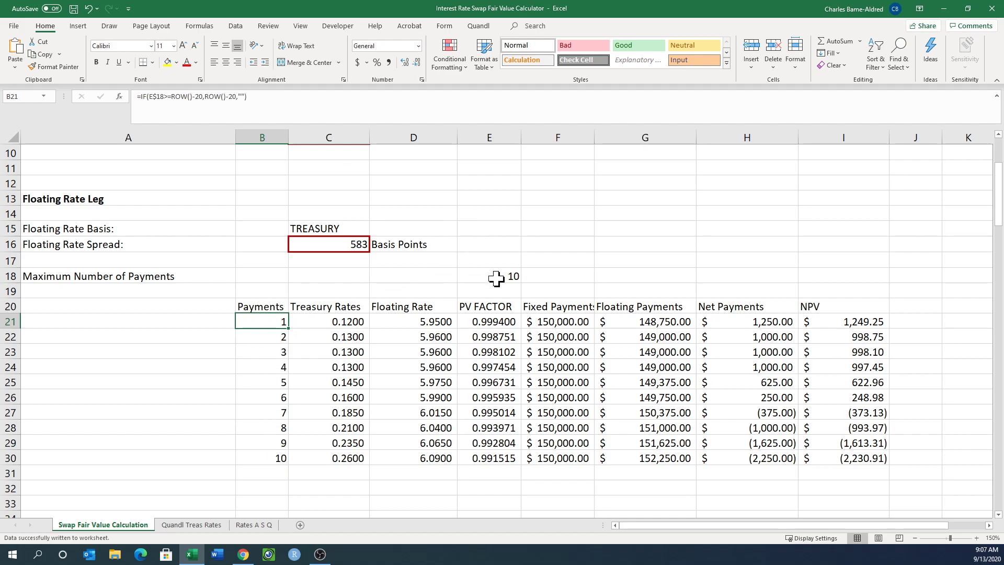
scroll(497, 278, up, 3)
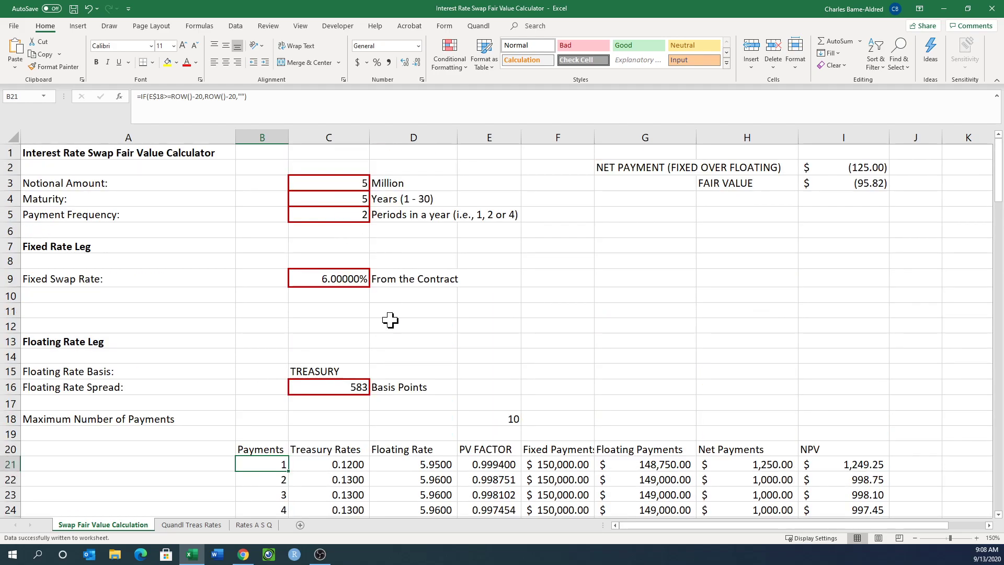
click(494, 419)
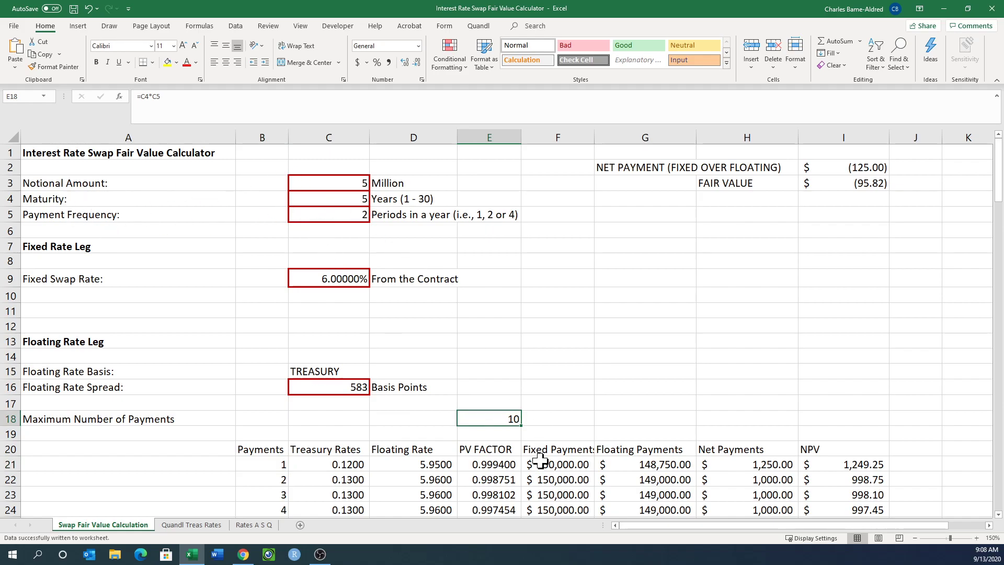
Examine how C21 picks the Treasury rate and how D21 adds the spread to get the floating rate.
scroll(578, 277, down, 3)
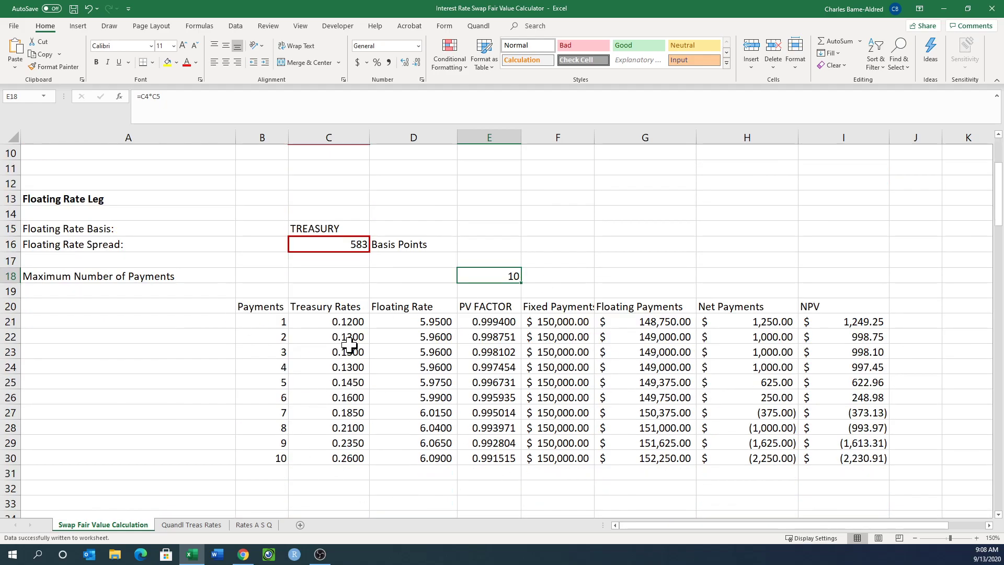
click(307, 321)
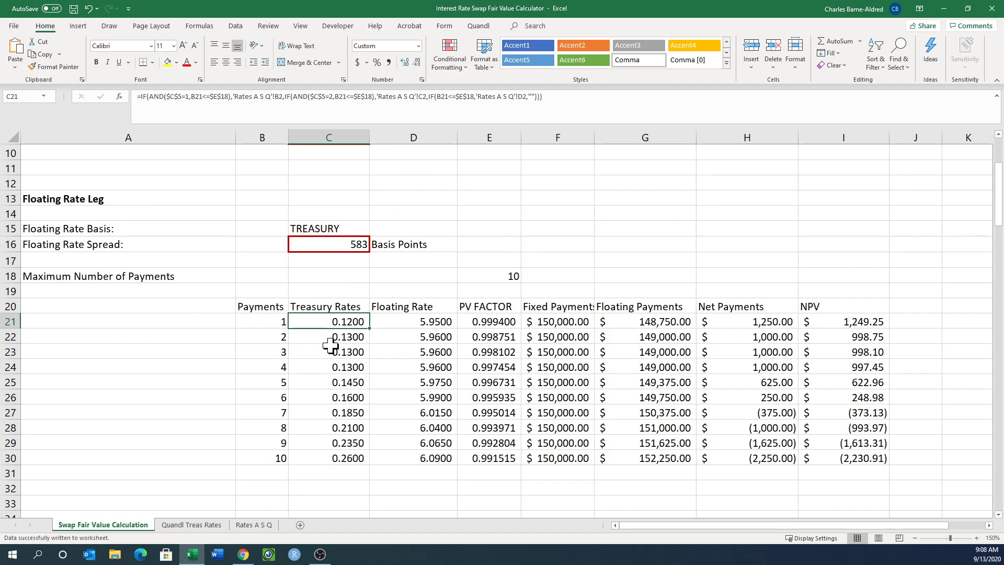
click(400, 323)
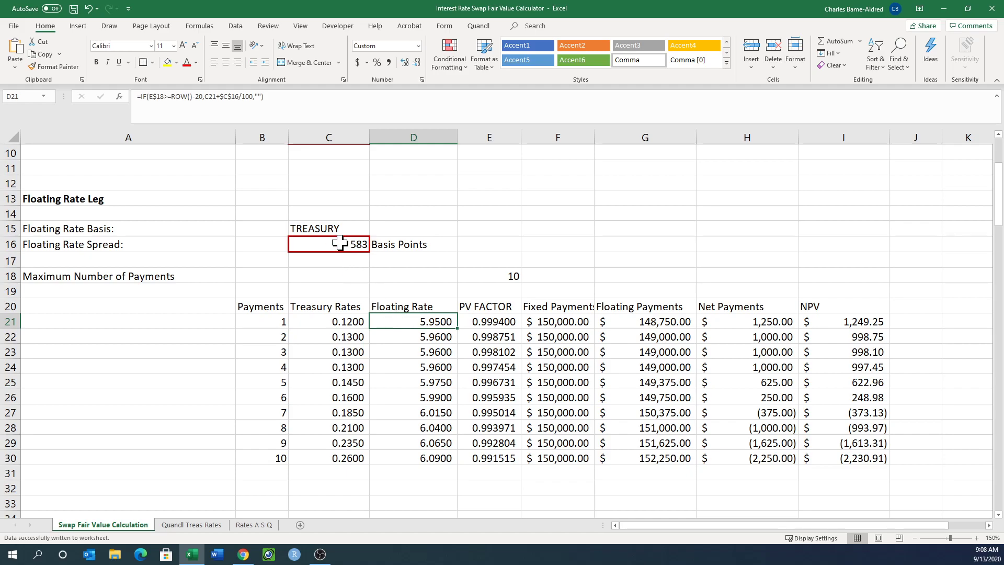
click(335, 322)
click(436, 323)
Examine the PV factor formula in E21 and the fixed payment formula in F21 against the contract inputs.
click(492, 321)
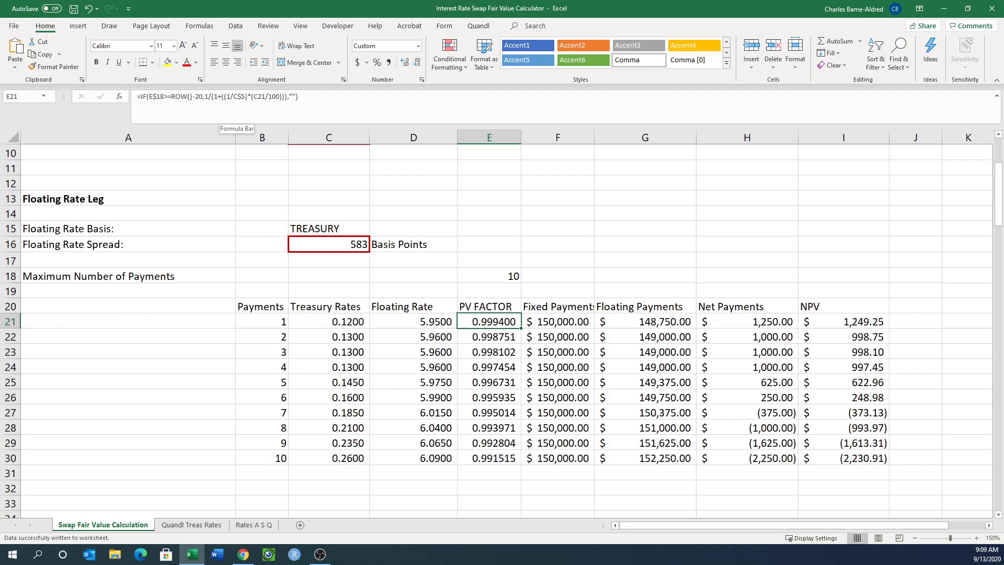
key(Right)
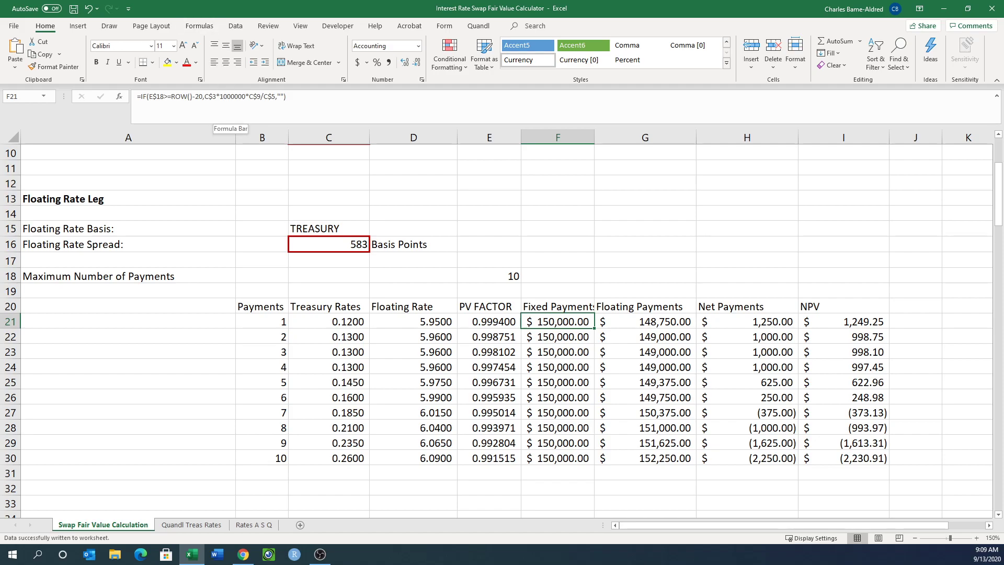
scroll(474, 246, up, 3)
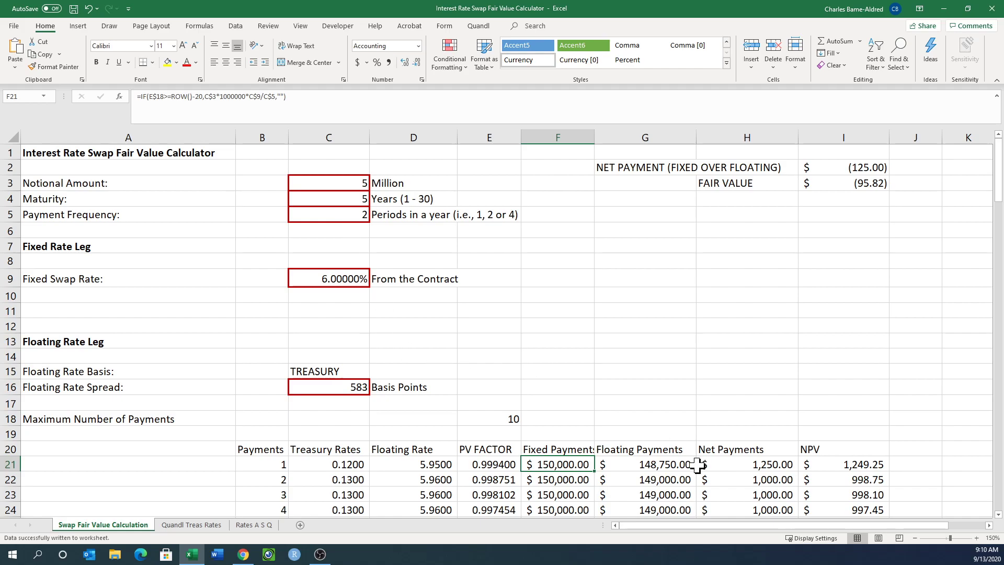
Examine the first payment's floating payment and net payment formulas, and how NPV in I21 combines the net payment with the PV factor.
click(651, 466)
click(725, 463)
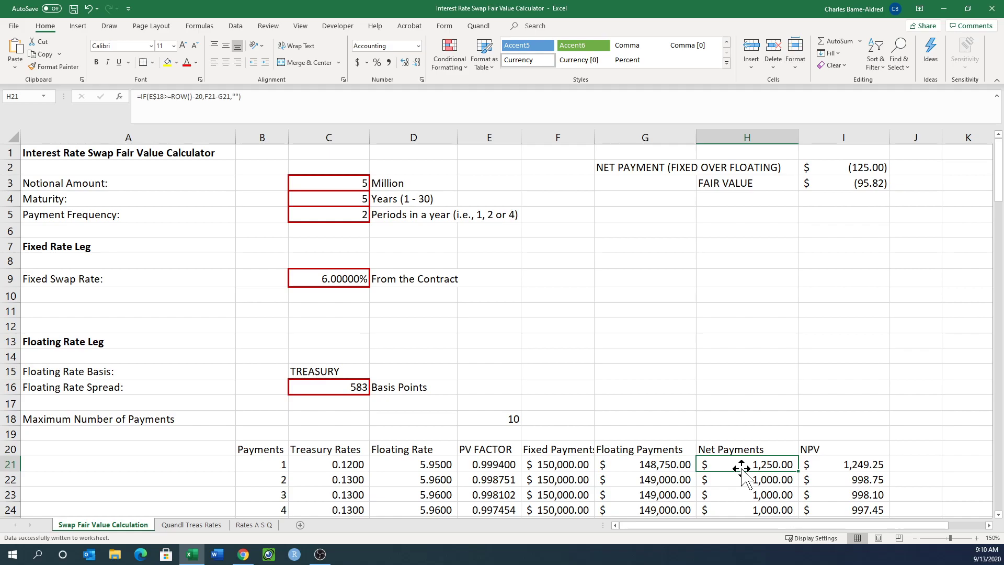
click(498, 461)
click(758, 464)
click(869, 463)
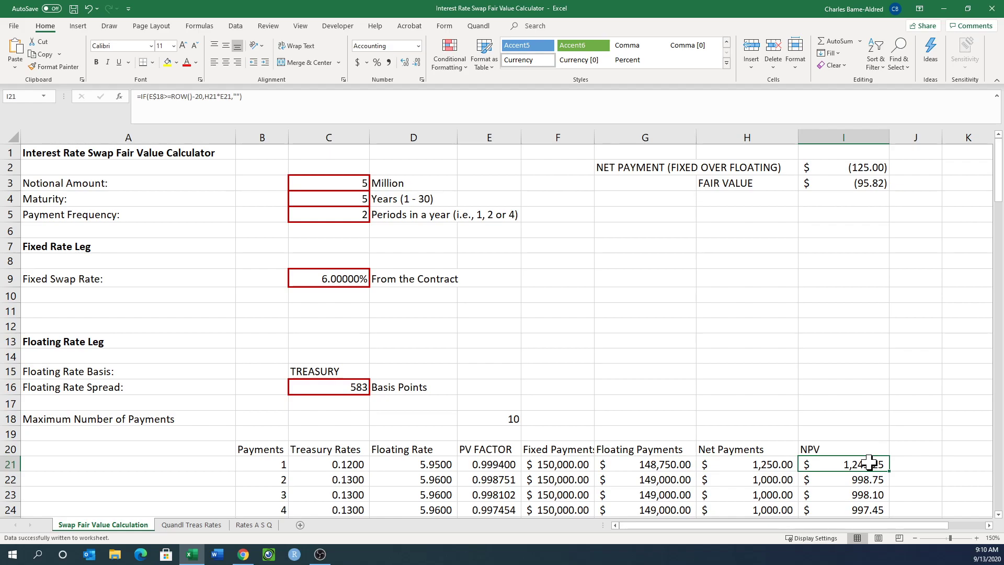
Examine the fair value formula in I3 and the rows of the NPV column that it covers.
click(852, 186)
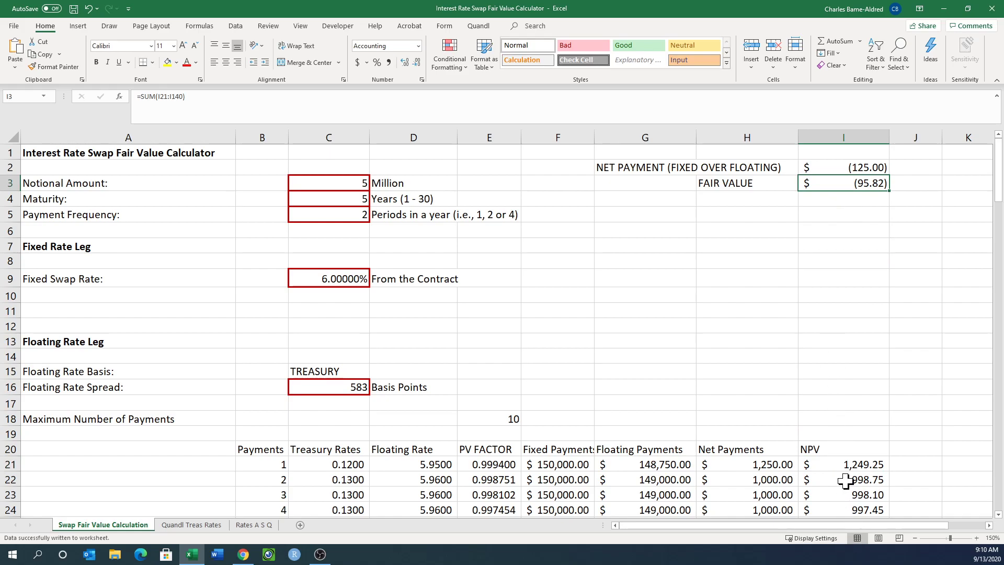
scroll(846, 469, down, 2)
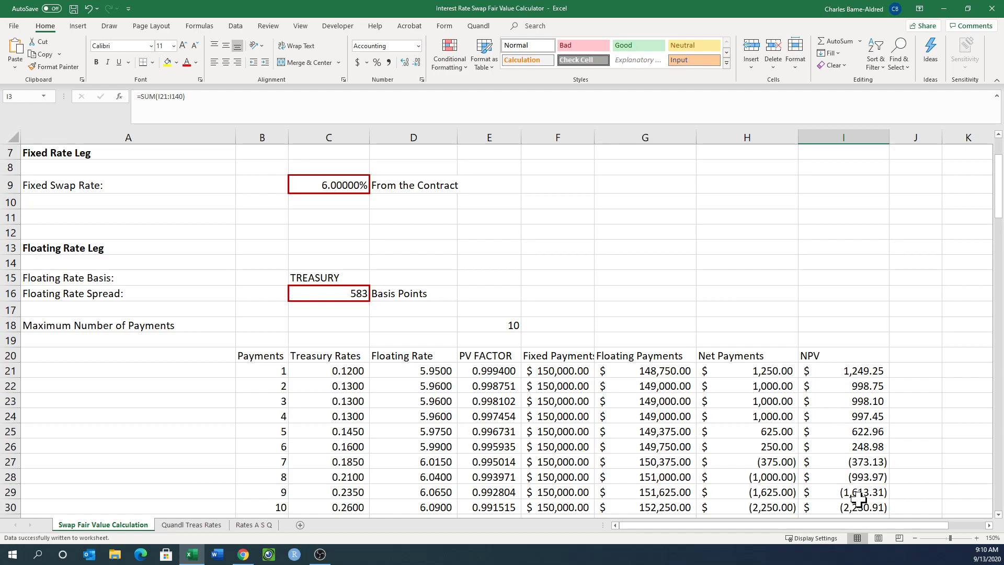
scroll(841, 432, up, 2)
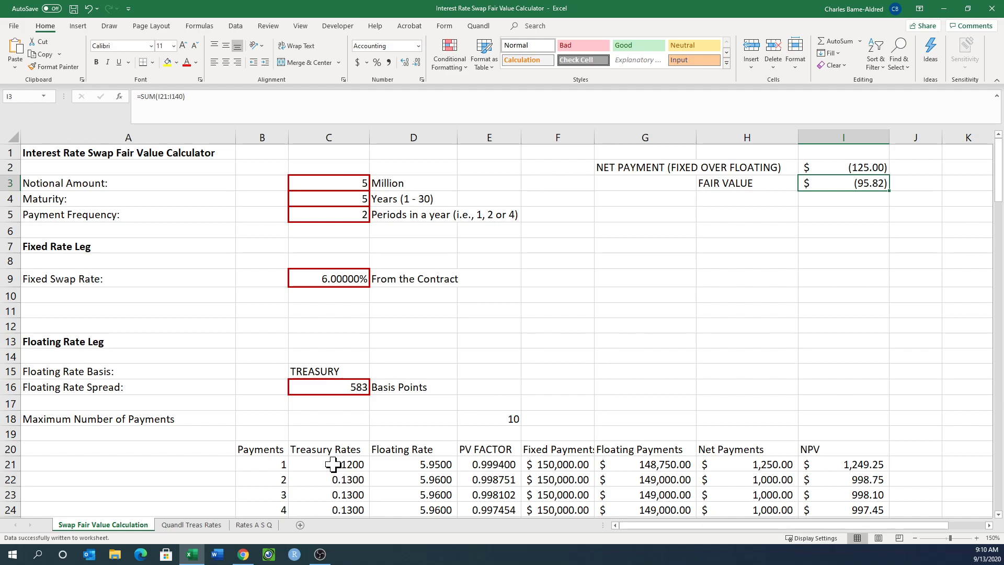
Examine the Treasury yield maturity headers on the Quandl Treas Rates sheet, from 1 MO in column B through 30 YR in column M.
click(200, 525)
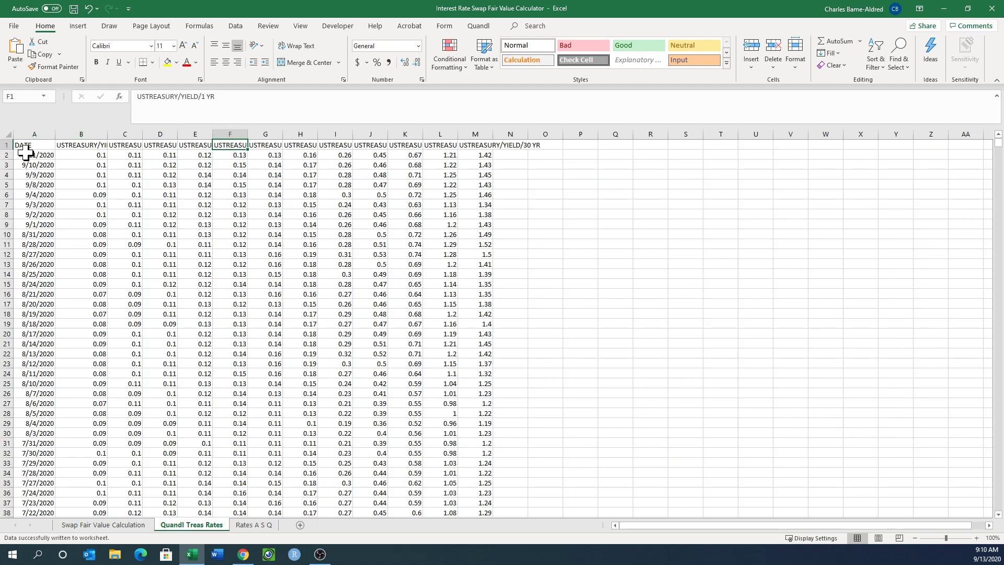
click(87, 148)
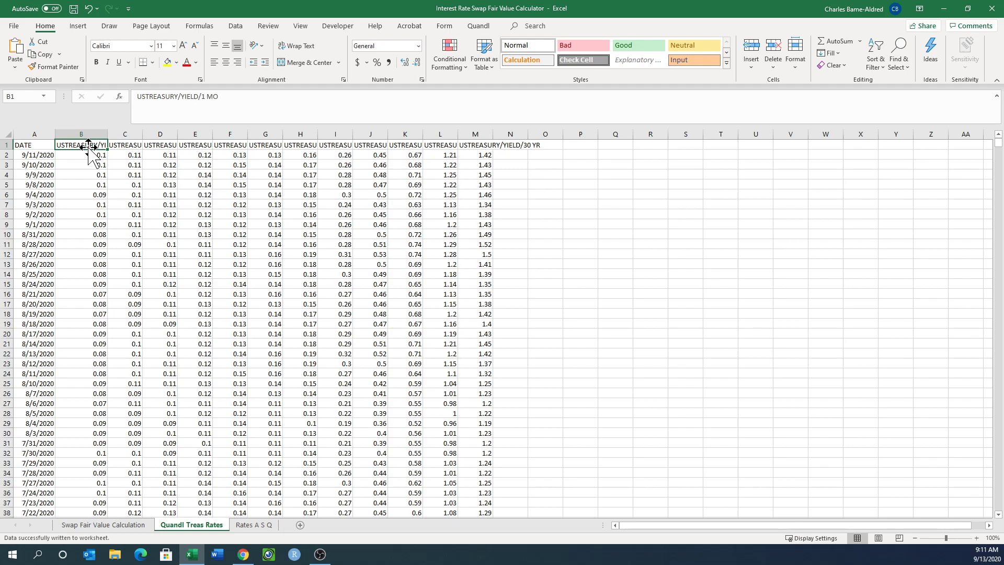
key(Right)
key(Right)
key(Right)
key(Right)
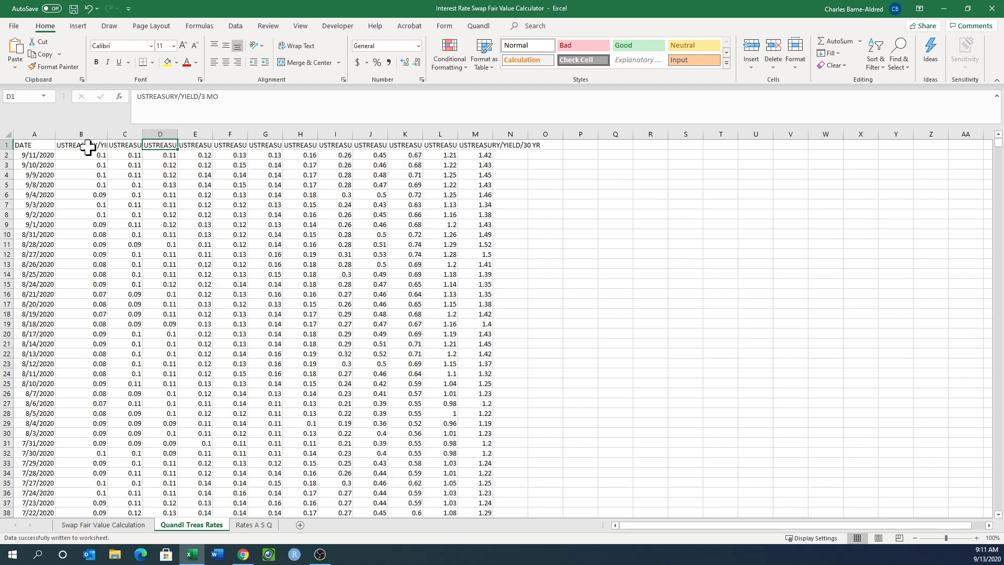
key(Right)
key(Right)
key(Right)
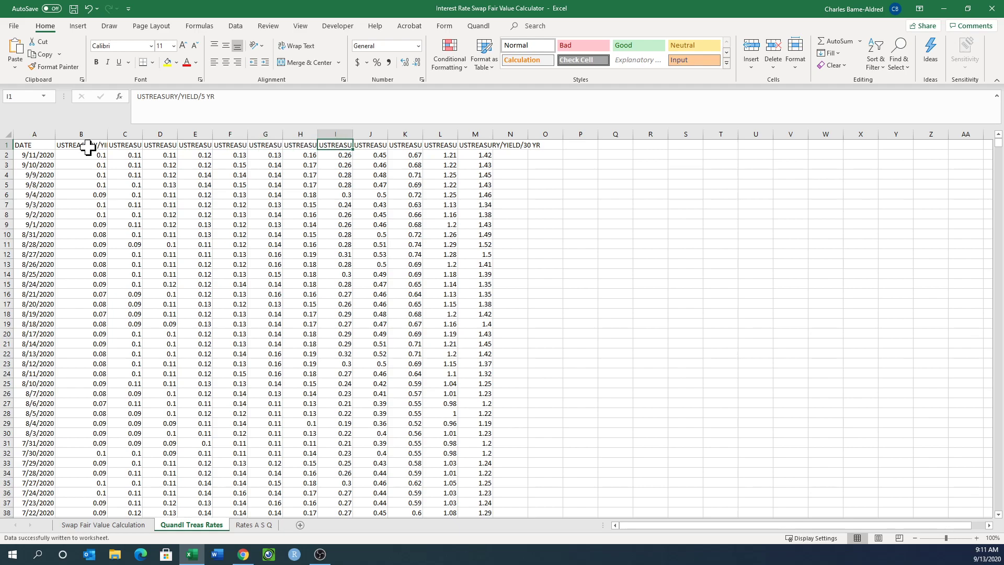
key(Right)
key(Right)
key(Right)
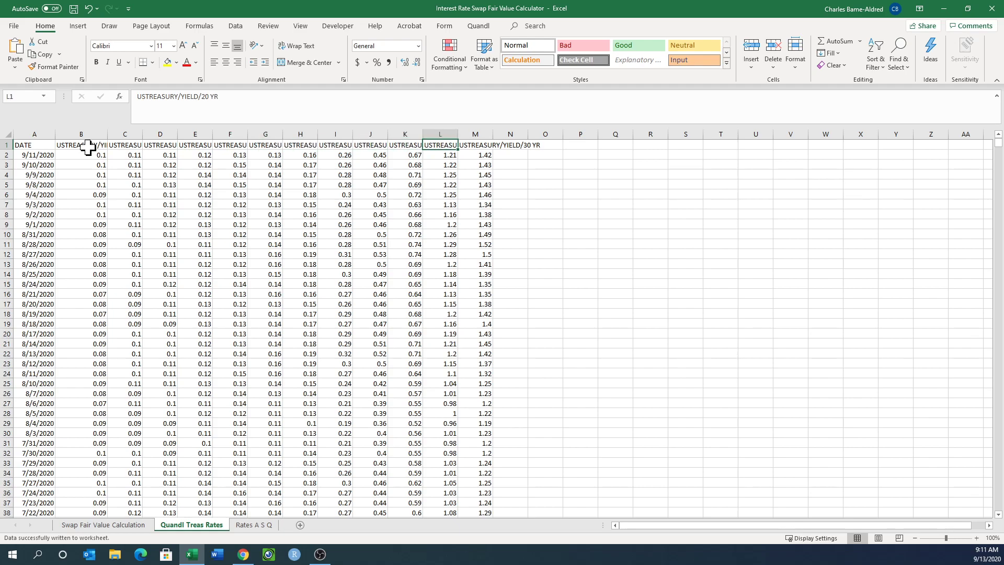
key(Right)
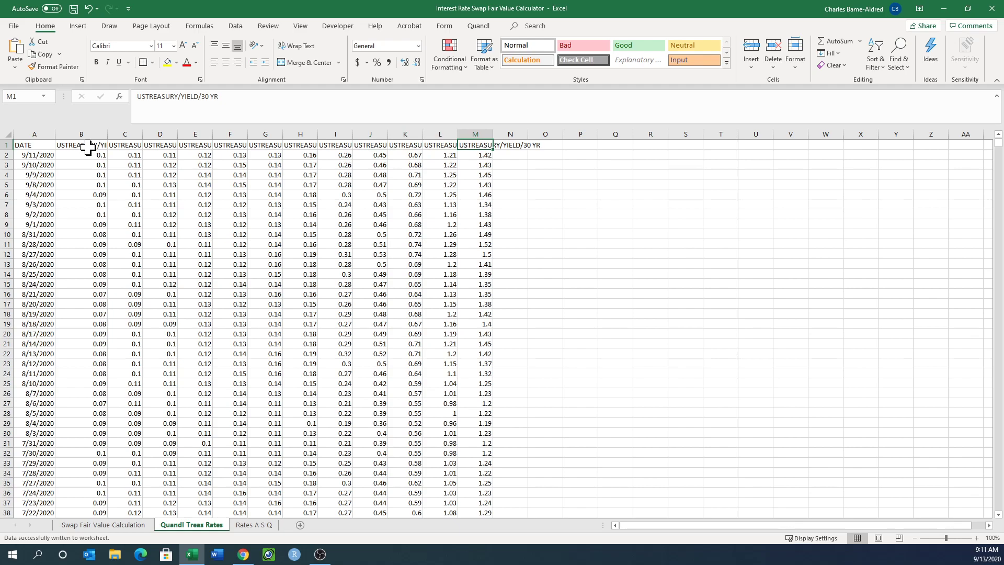
Examine the most recent day's Treasury yields in row 2, from the 30-year rate back to the date.
key(Down)
key(Left)
key(Left)
key(Left)
key(Left)
key(Left)
key(Left)
key(Left)
key(Left)
key(Left)
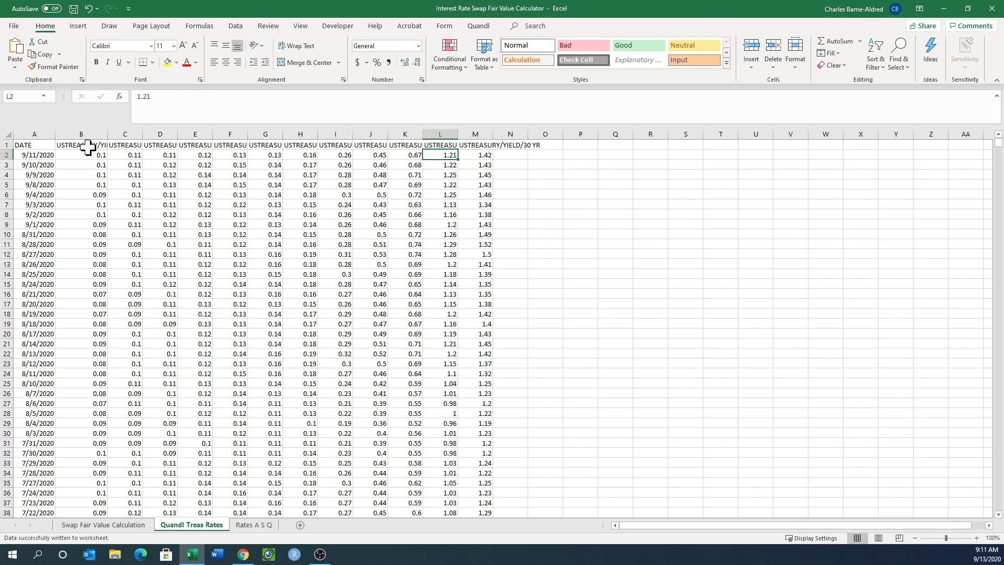
key(Left)
key(Left)
key(Left)
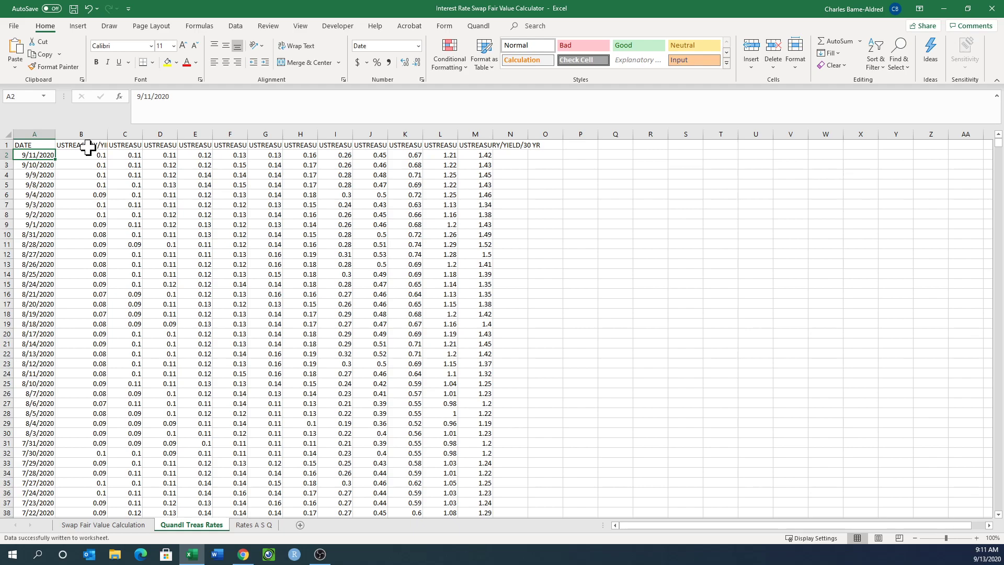
Review the Quandl add-in's data refresh commands for the swap calculation and Treasury rates sheets.
click(479, 25)
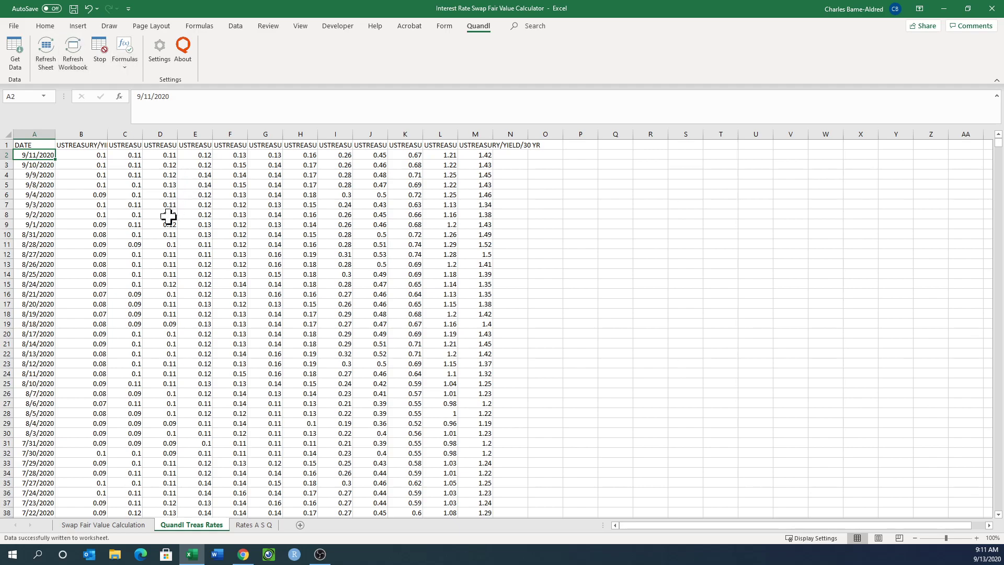
click(116, 525)
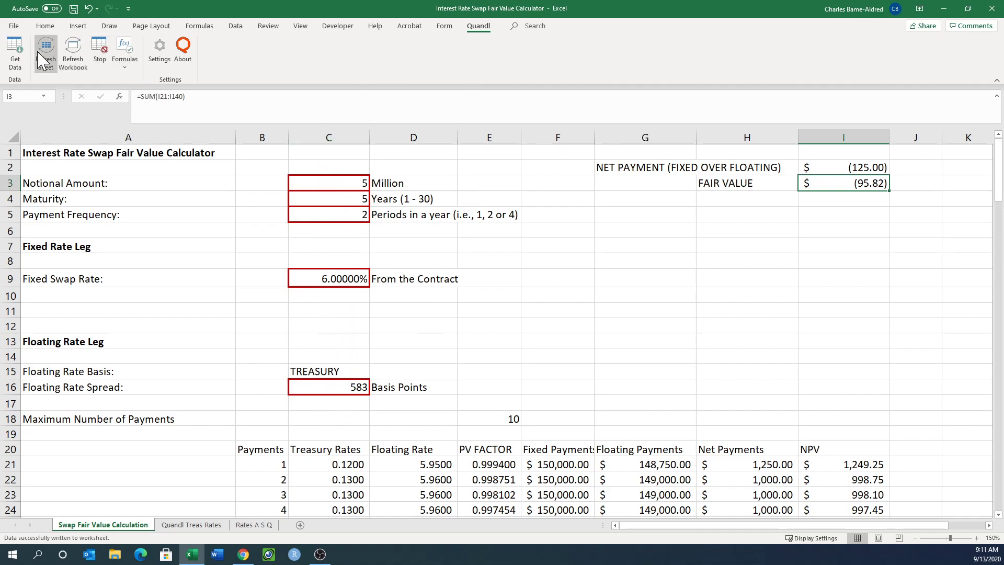
click(198, 525)
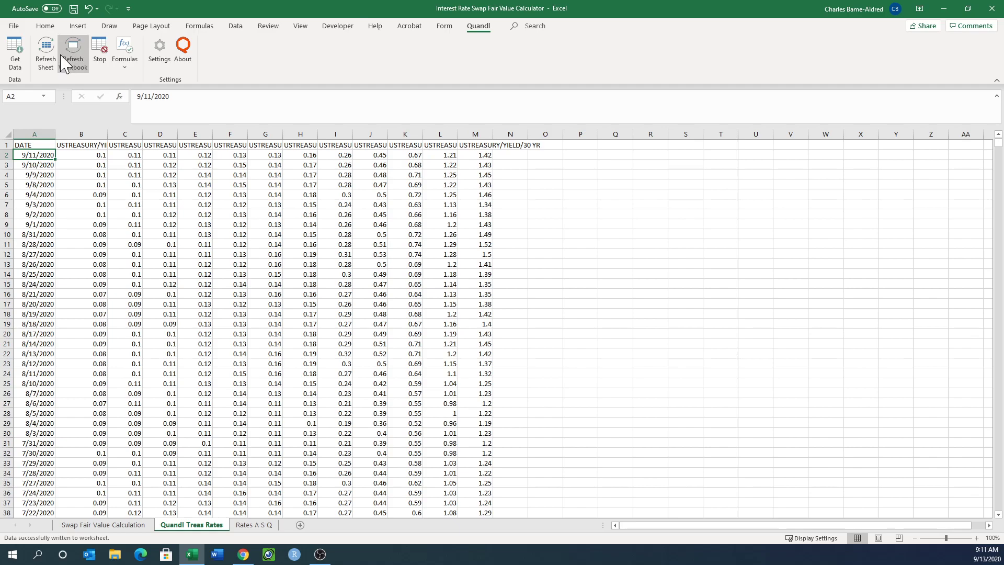
Examine the Treasury rate formula in C23 and the Treasury rates for all ten payments on the Swap Fair Value Calculation sheet.
click(126, 525)
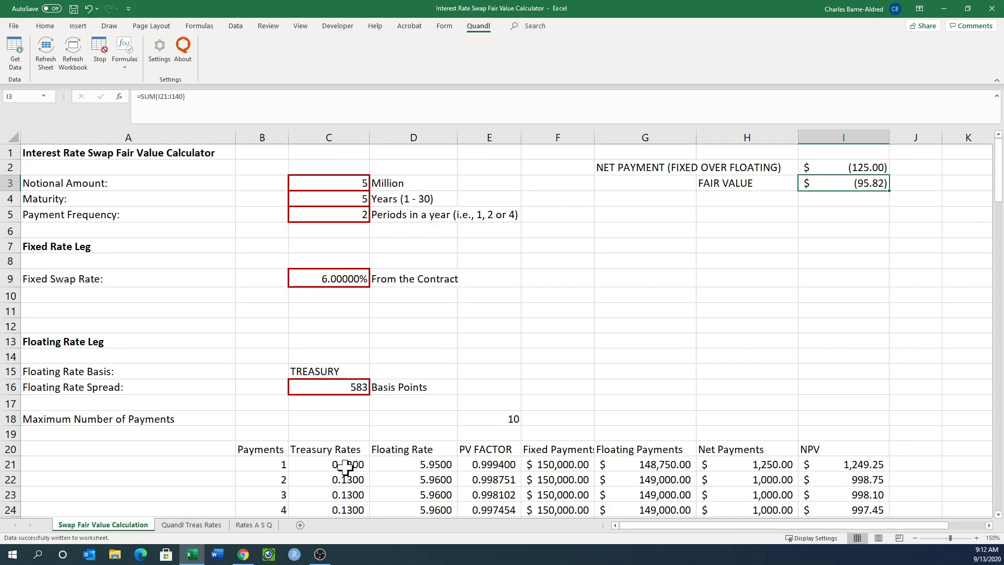
click(349, 495)
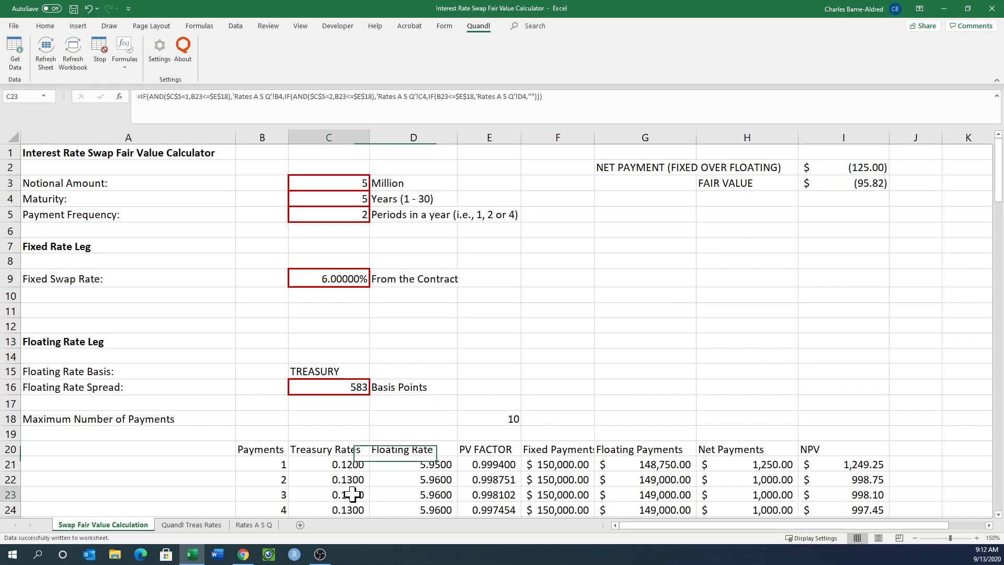
scroll(351, 465, down, 1)
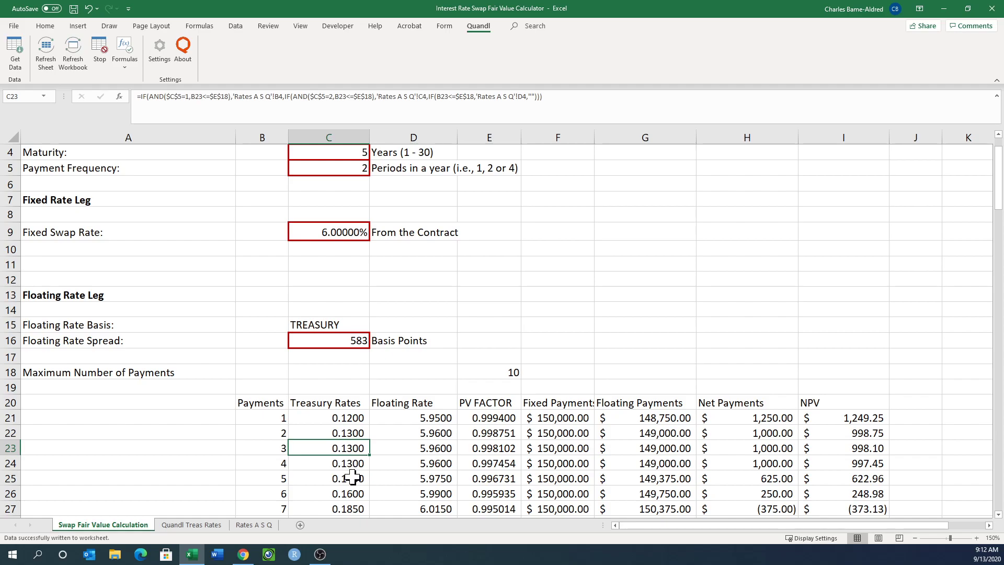
scroll(348, 477, down, 1)
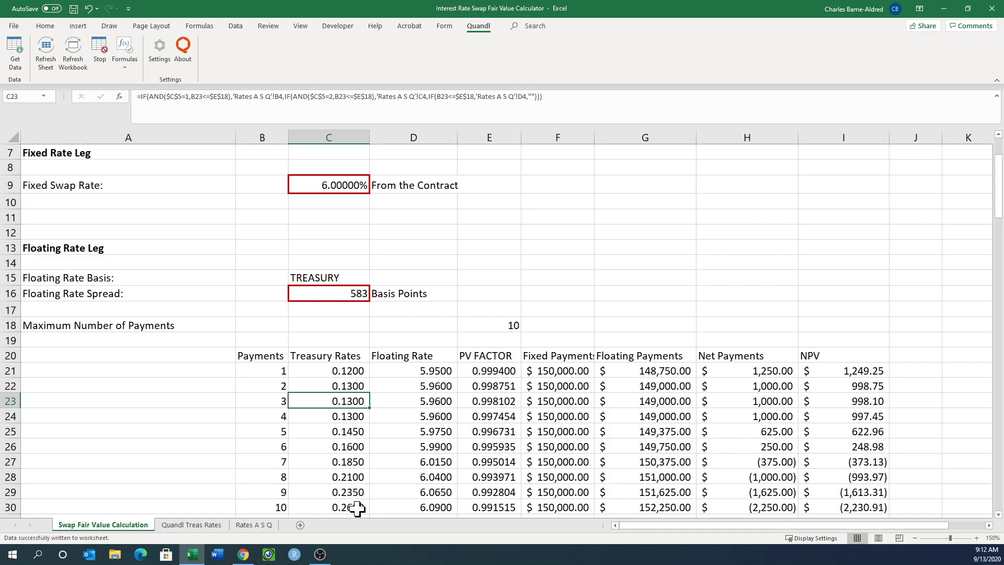
Compare the latest 3-year and 5-year Treasury yields in H2 and I2 of the Quandl Treas Rates sheet.
click(203, 525)
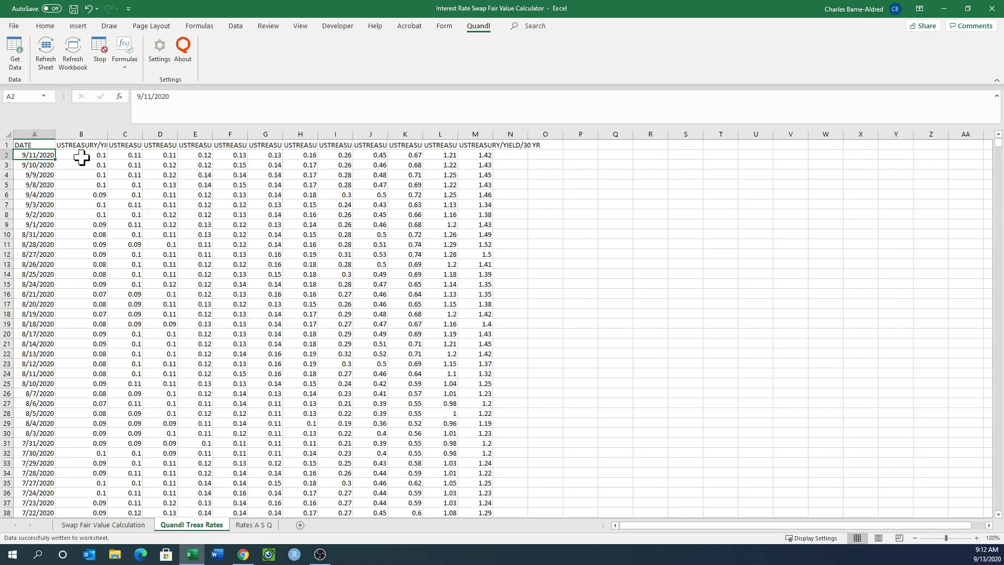
click(299, 147)
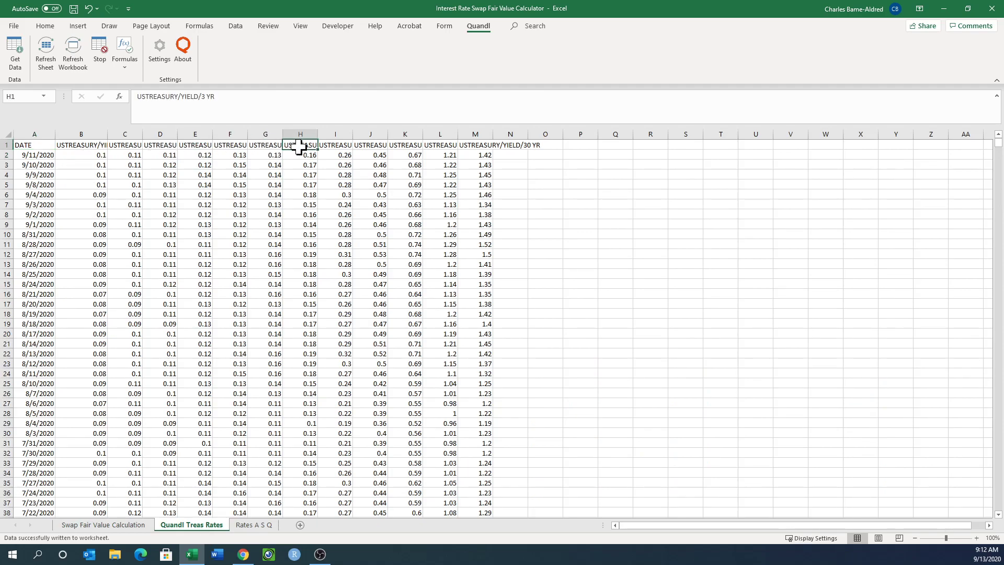
click(340, 148)
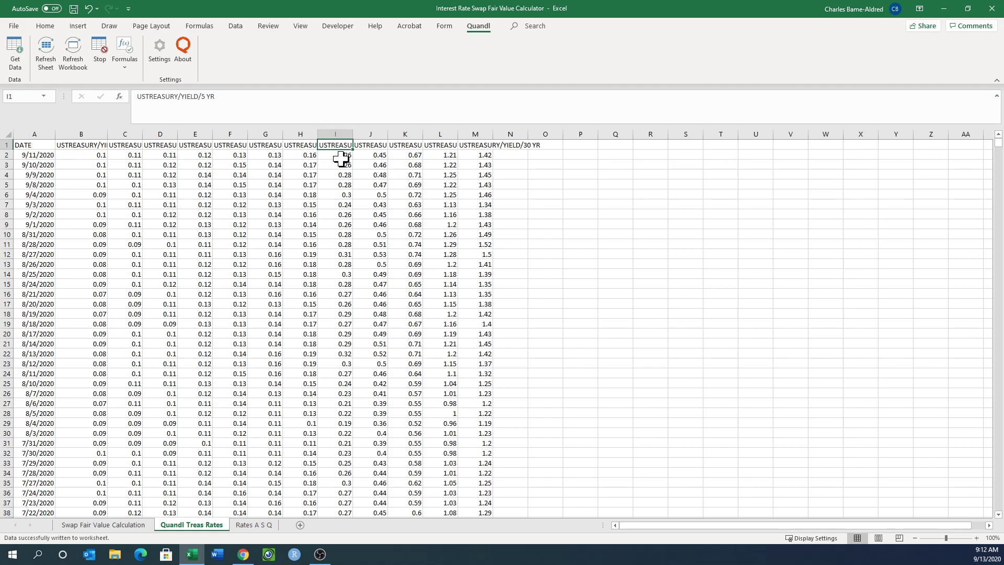
click(340, 154)
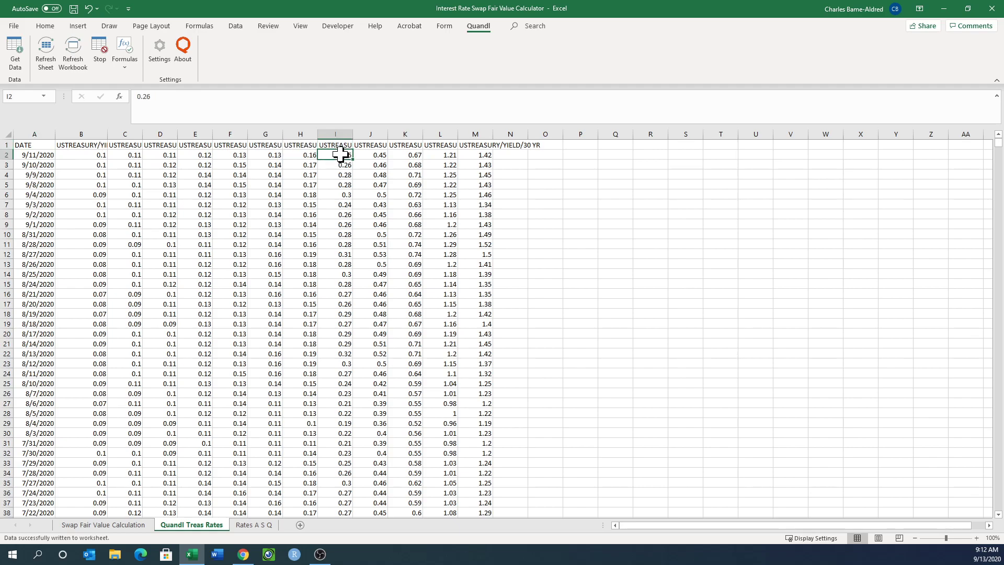
click(297, 155)
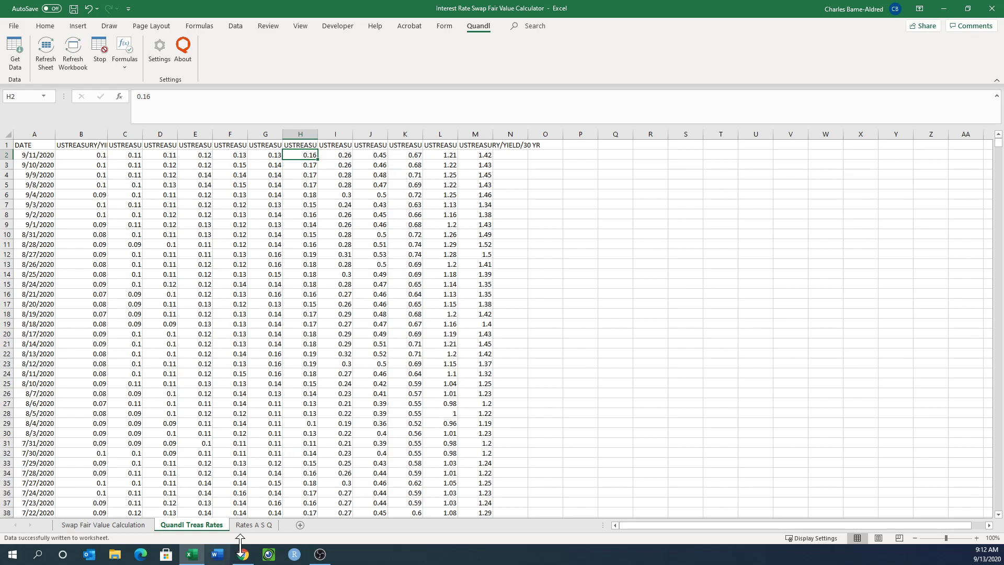
Unprotect the Rates A S Q sheet.
click(255, 525)
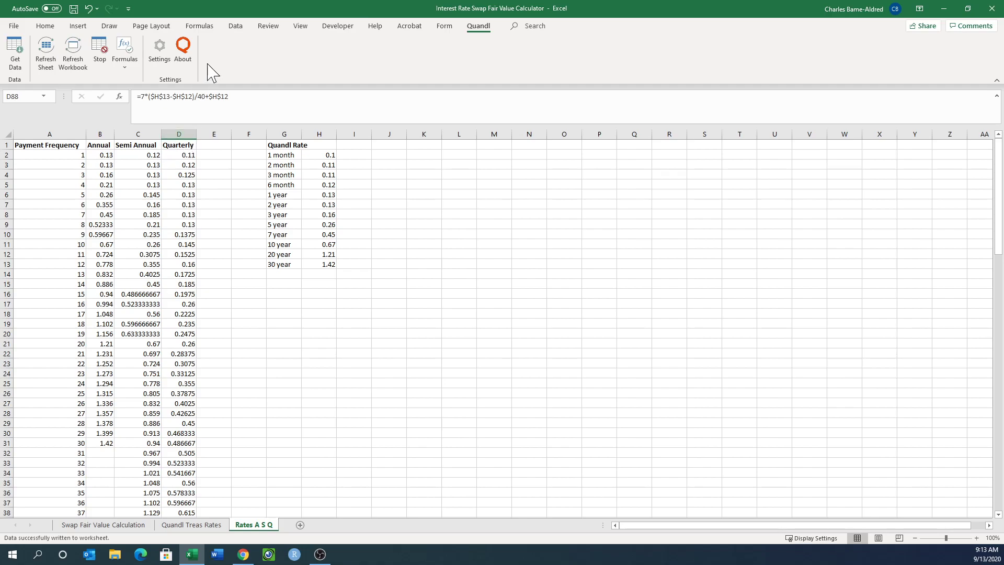
click(45, 25)
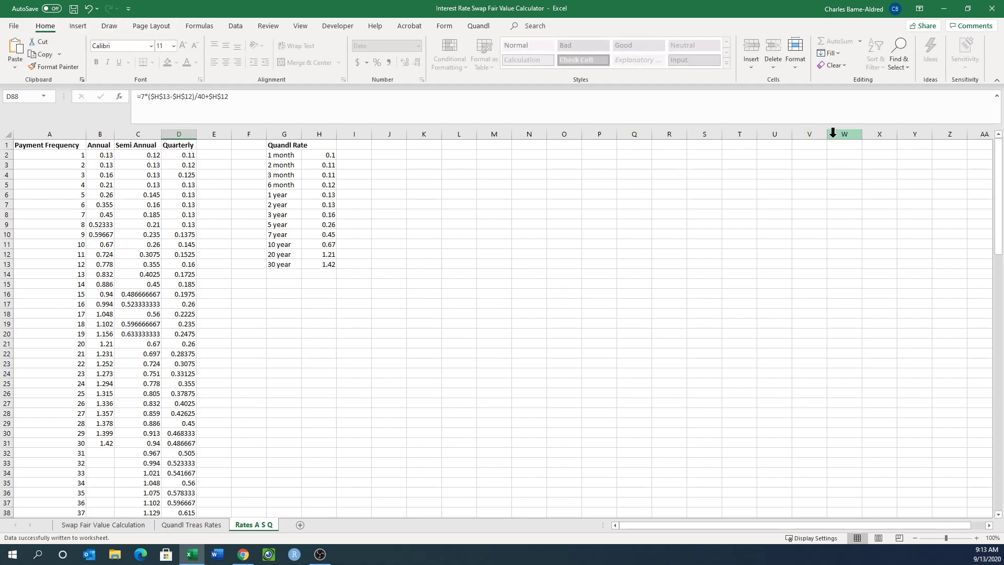
click(795, 63)
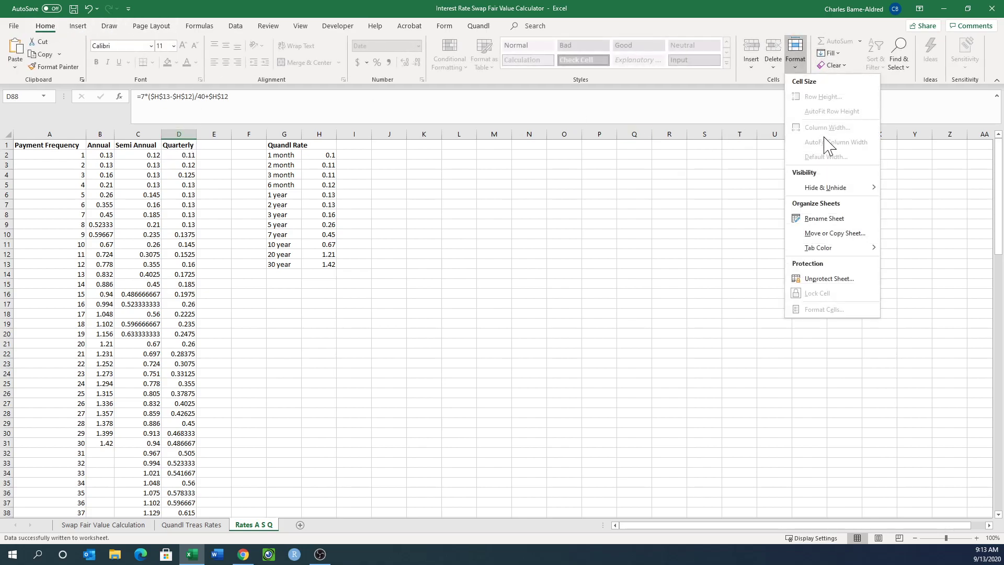
click(835, 279)
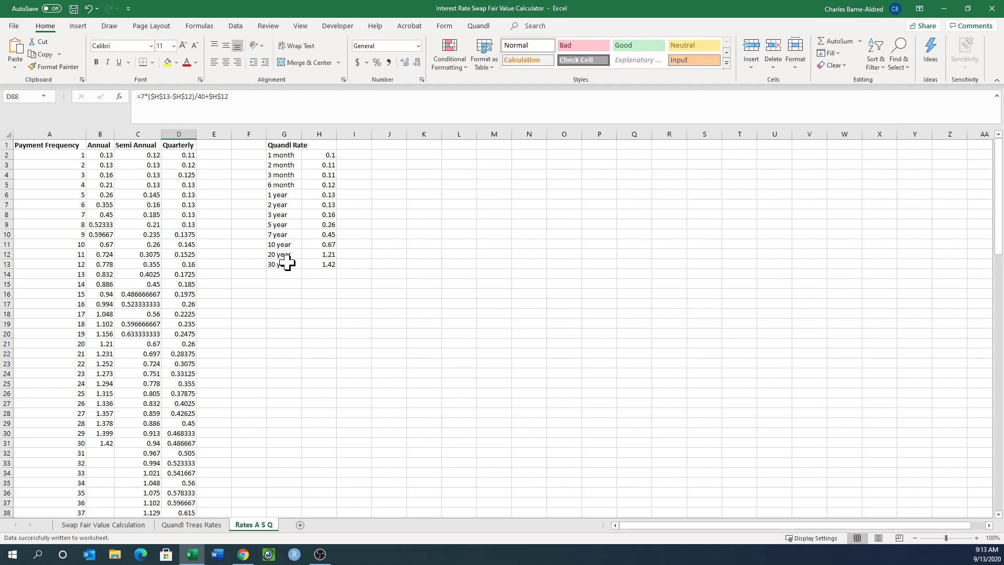
Trace the first-period annual, semi-annual and quarterly rates in row 2 to the Quandl Rate list and its links to the Quandl Treas Rates sheet.
click(148, 156)
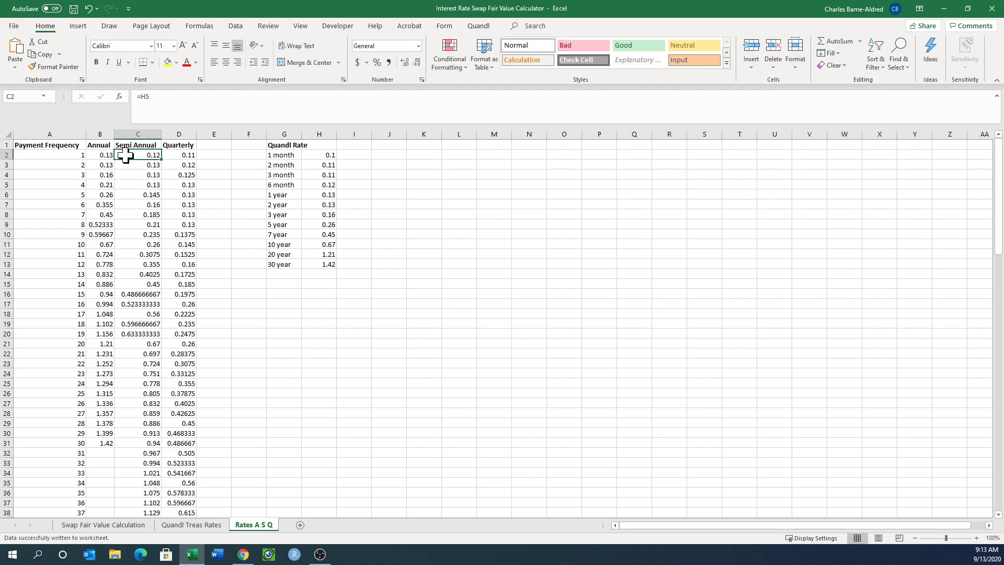
click(102, 156)
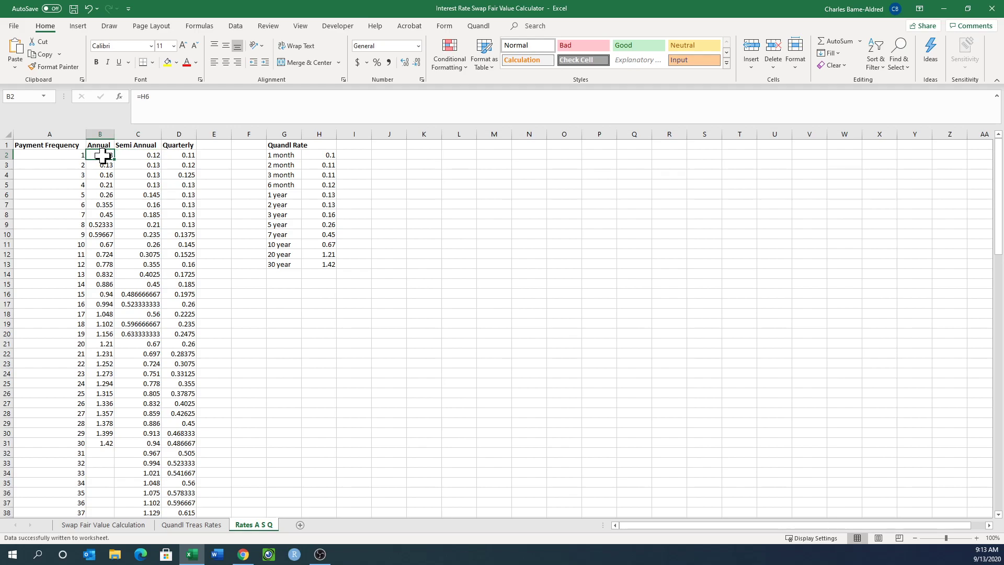
click(322, 156)
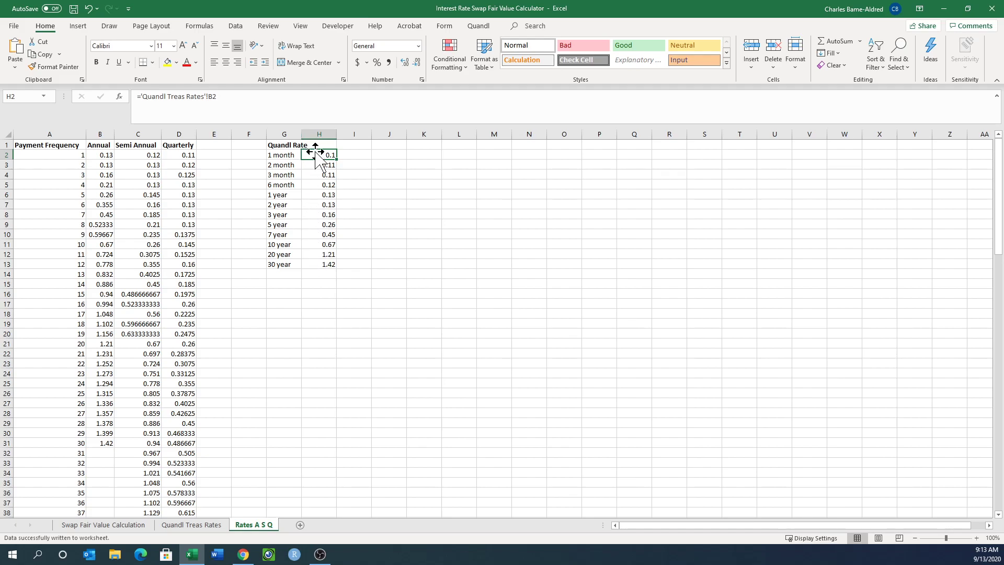
click(101, 153)
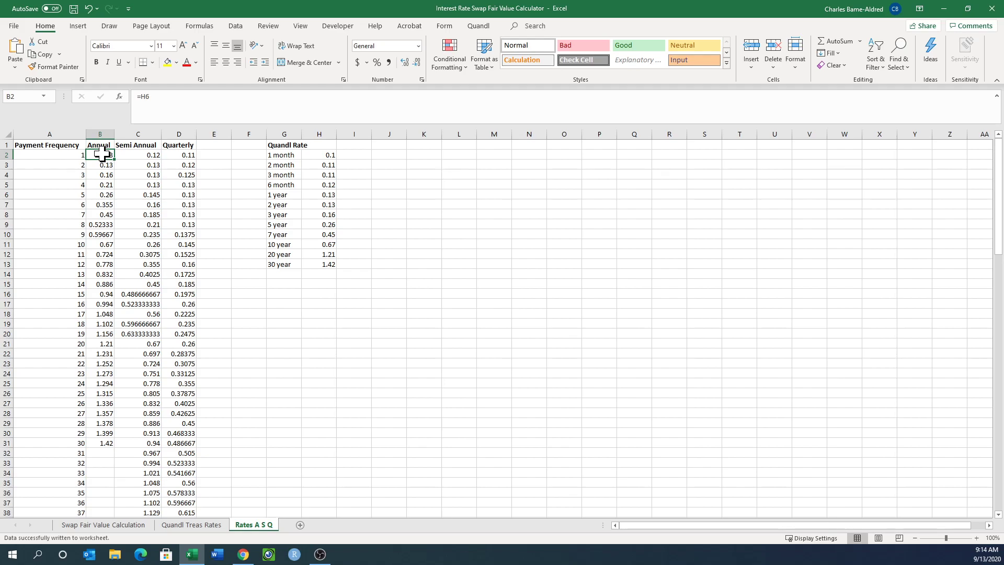
click(322, 194)
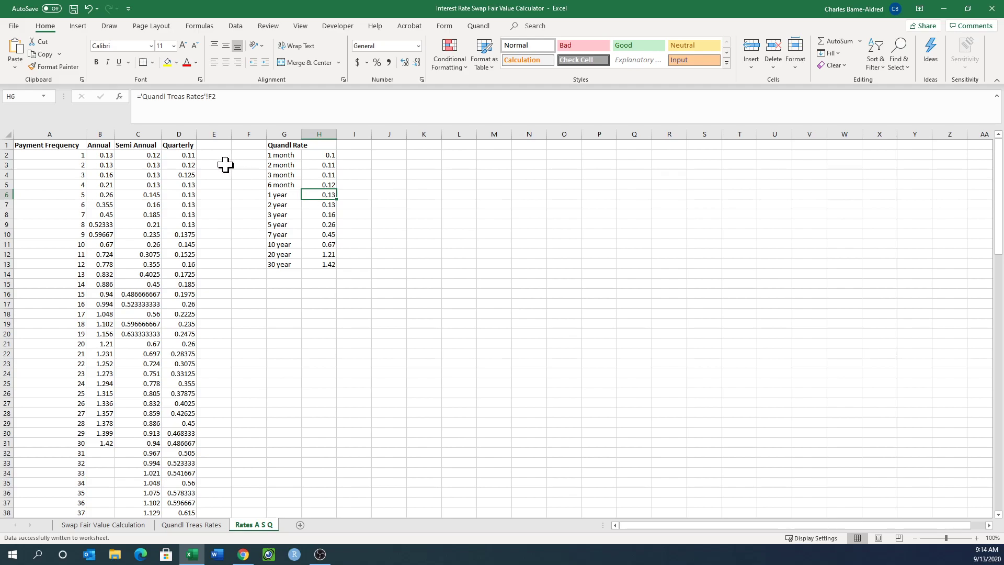
click(145, 154)
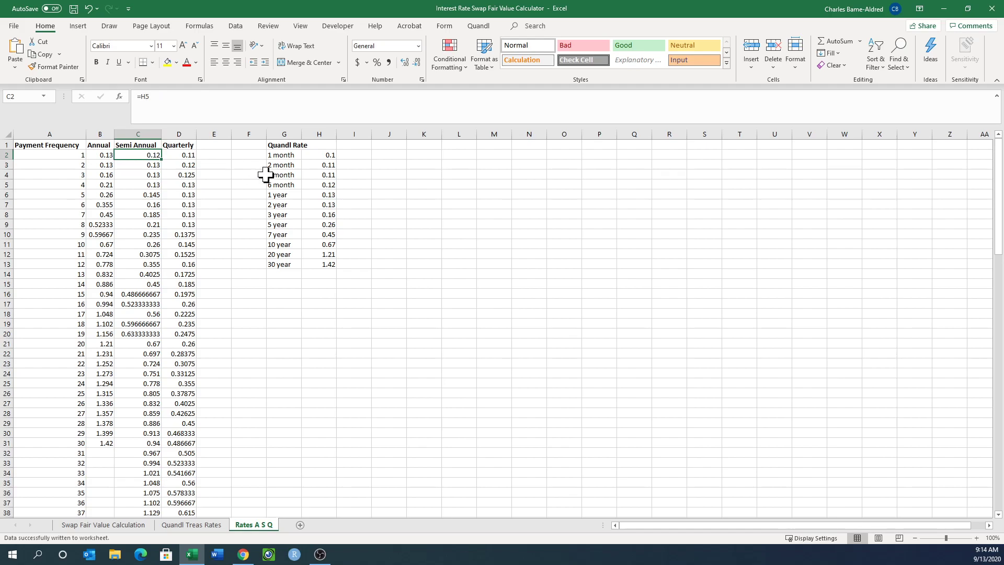
click(326, 185)
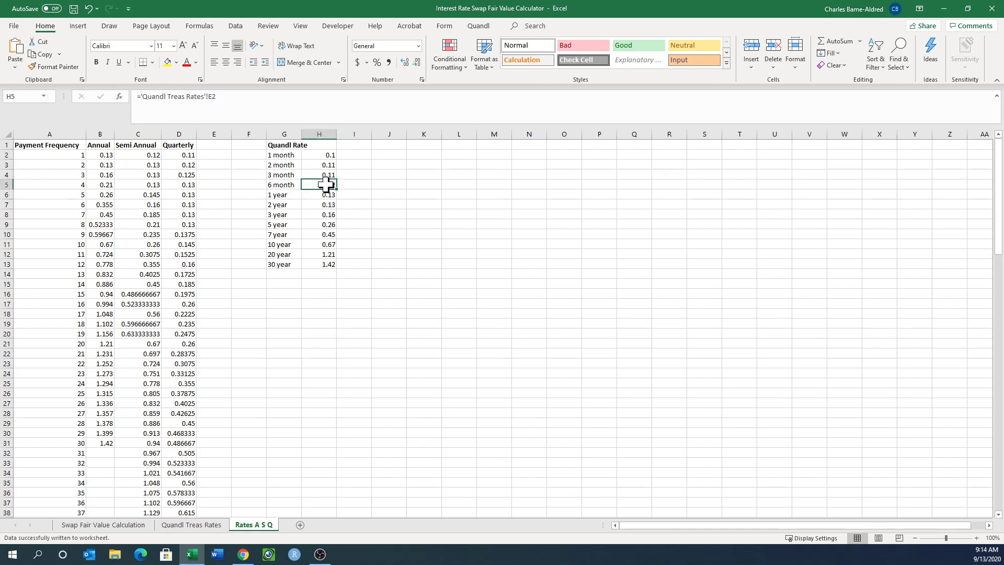
click(188, 156)
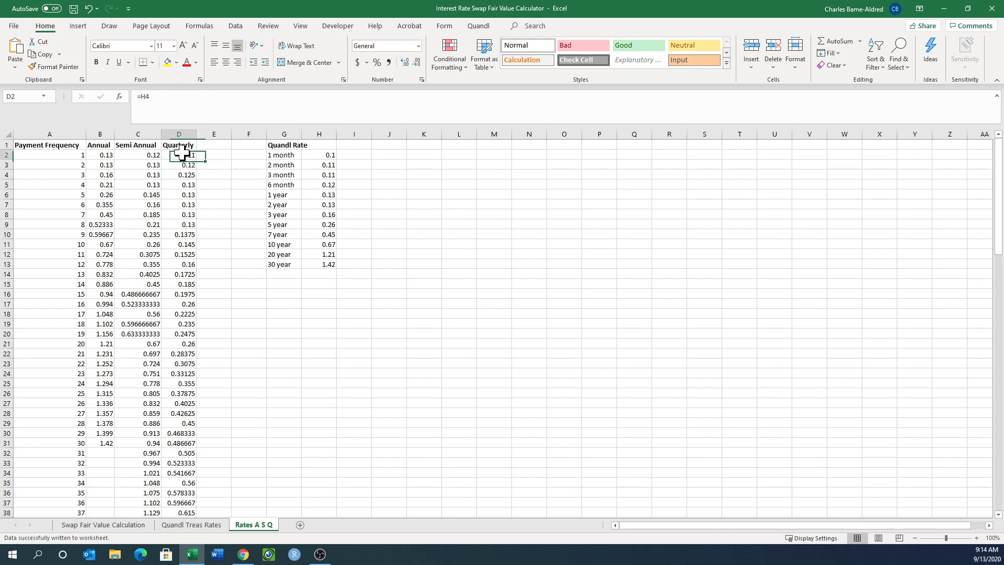
click(325, 176)
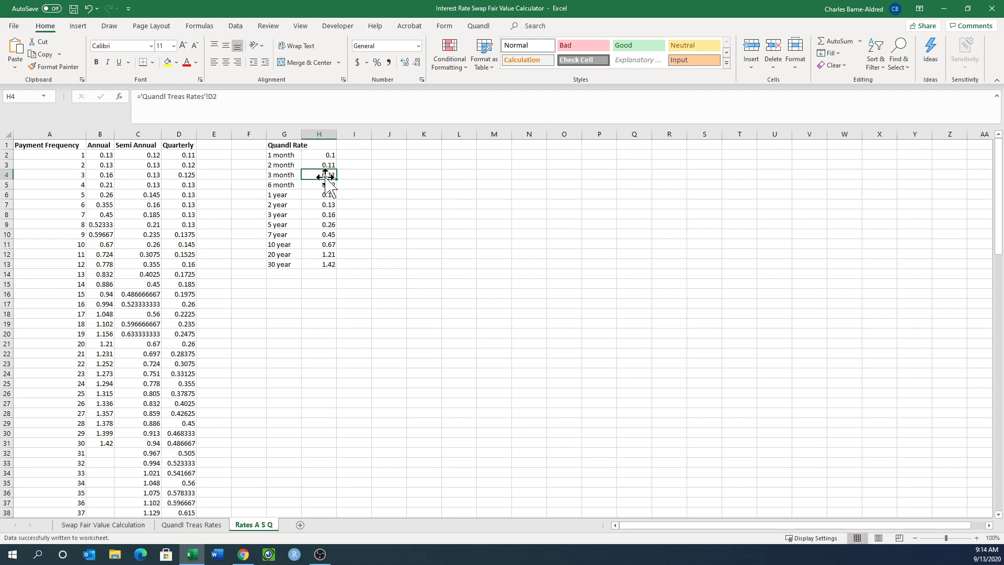
Examine the annual rate formulas for periods 1 to 3 in B2, B3 and B4.
click(106, 166)
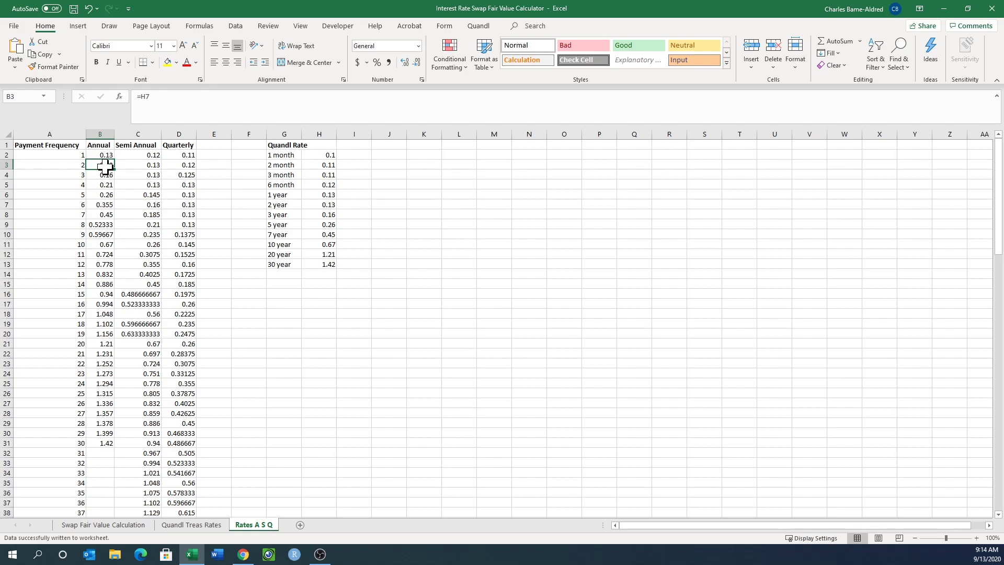
click(108, 156)
click(103, 164)
click(101, 175)
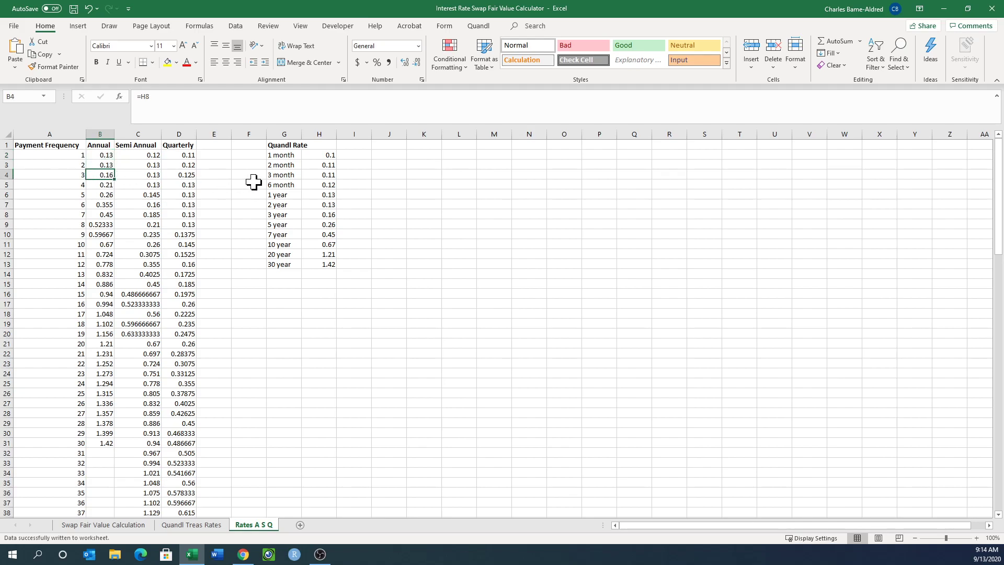
Check the 2-year rate link in H7 and compare the annual rate formulas for periods 1 to 4 in B2 to B5.
click(328, 211)
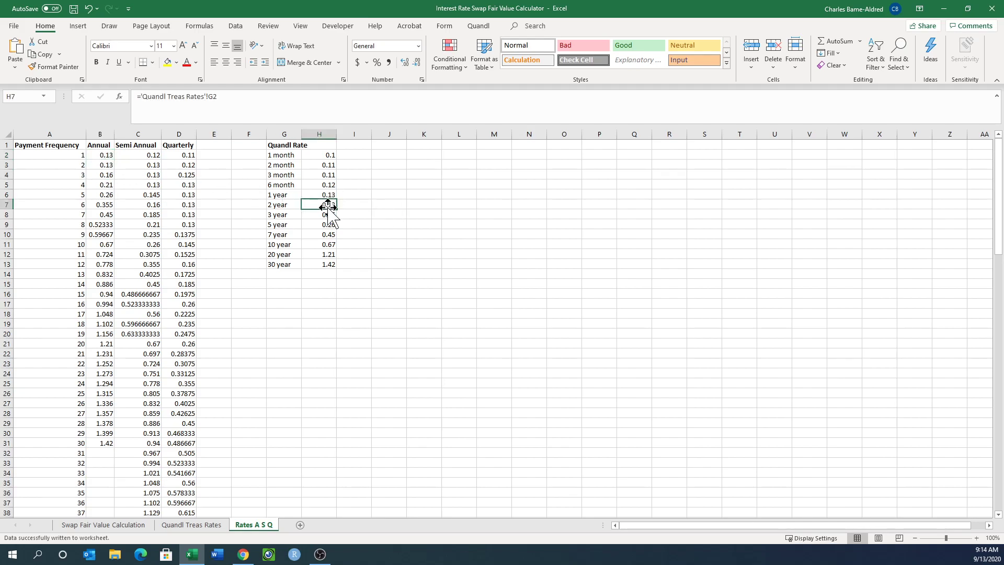
click(100, 175)
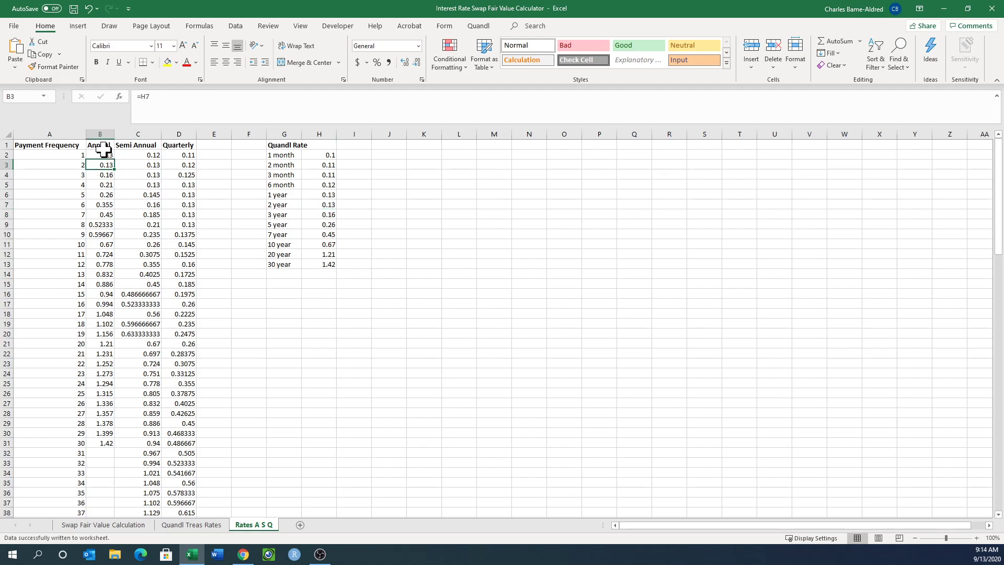
click(100, 155)
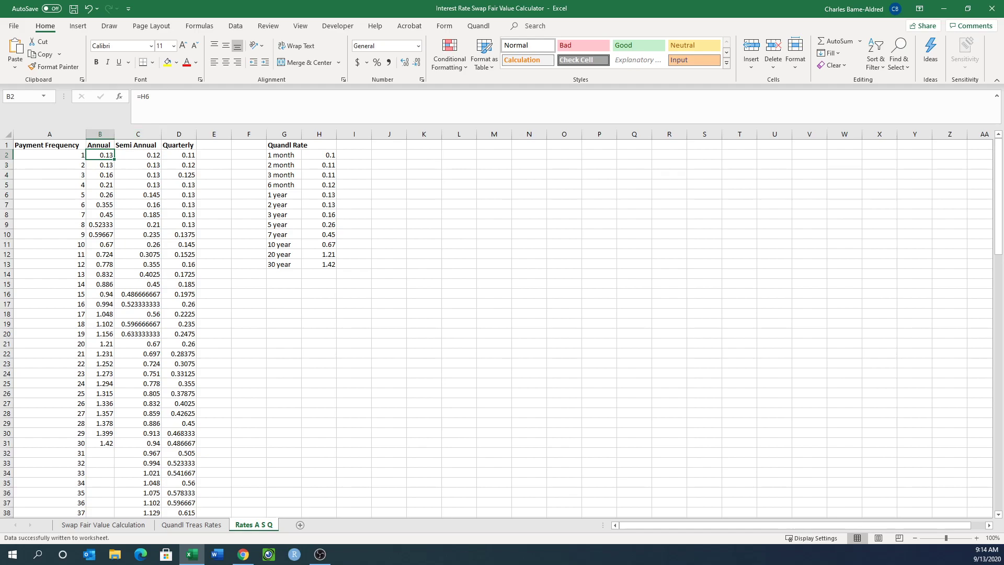
click(100, 165)
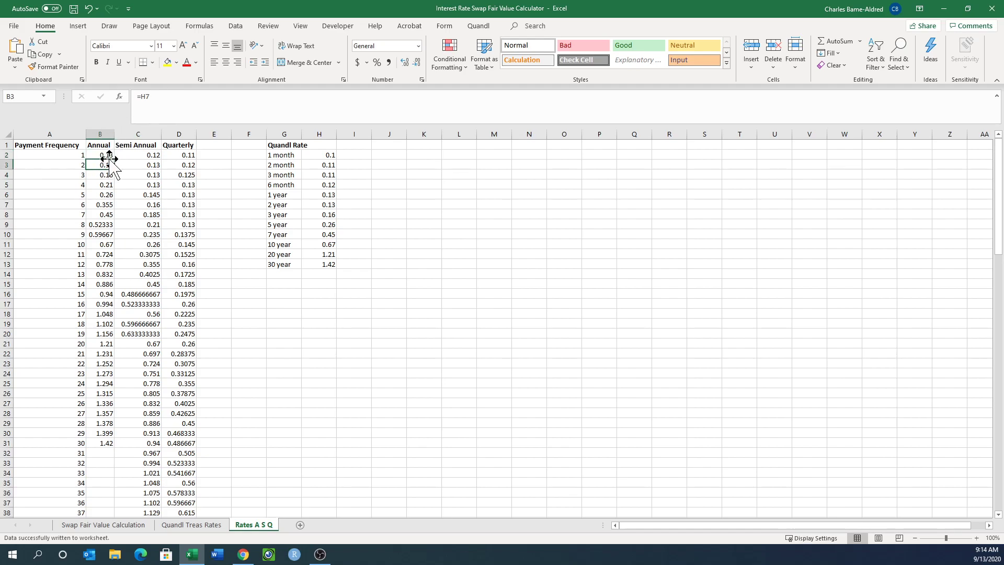
click(100, 174)
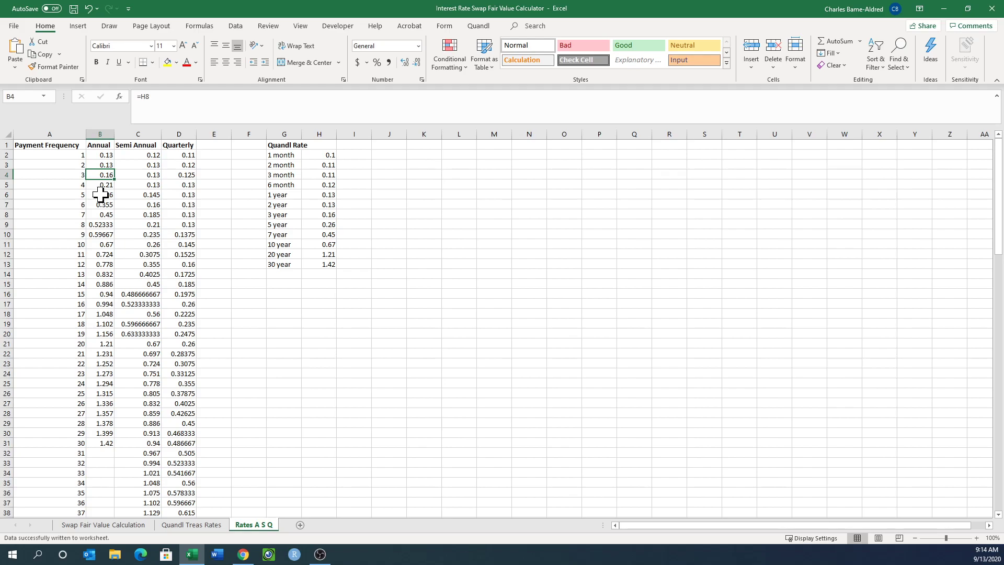
click(94, 185)
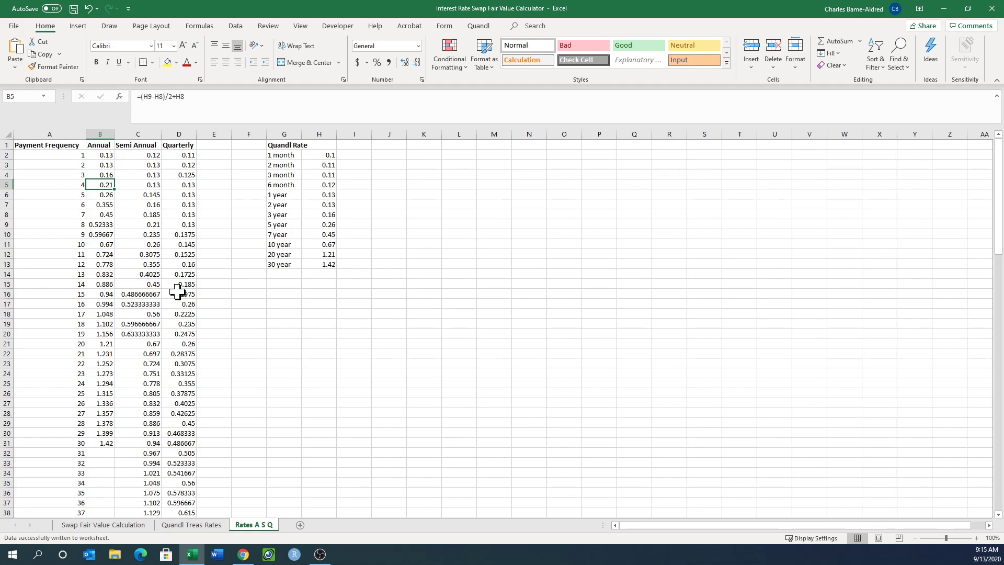
Examine the interpolation formulas behind the annual rates for periods 29 down to 23 in B30 to B24.
scroll(176, 292, down, 7)
scroll(177, 291, up, 4)
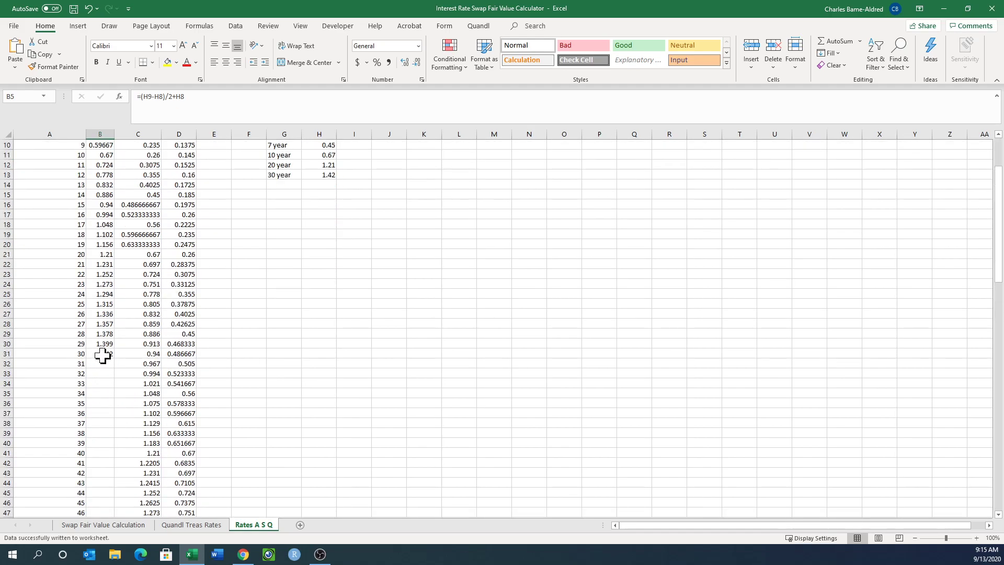
scroll(103, 357, up, 2)
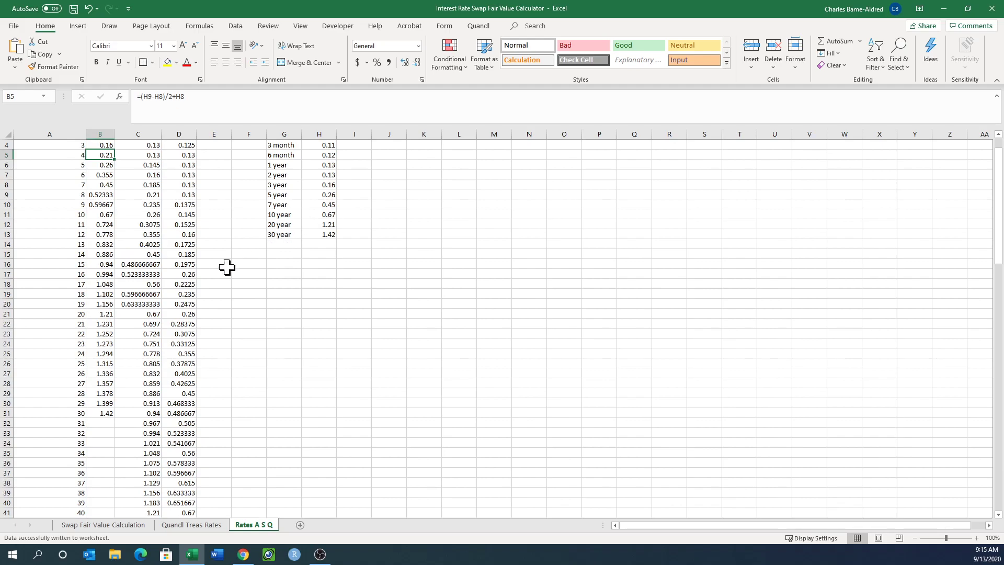
click(104, 402)
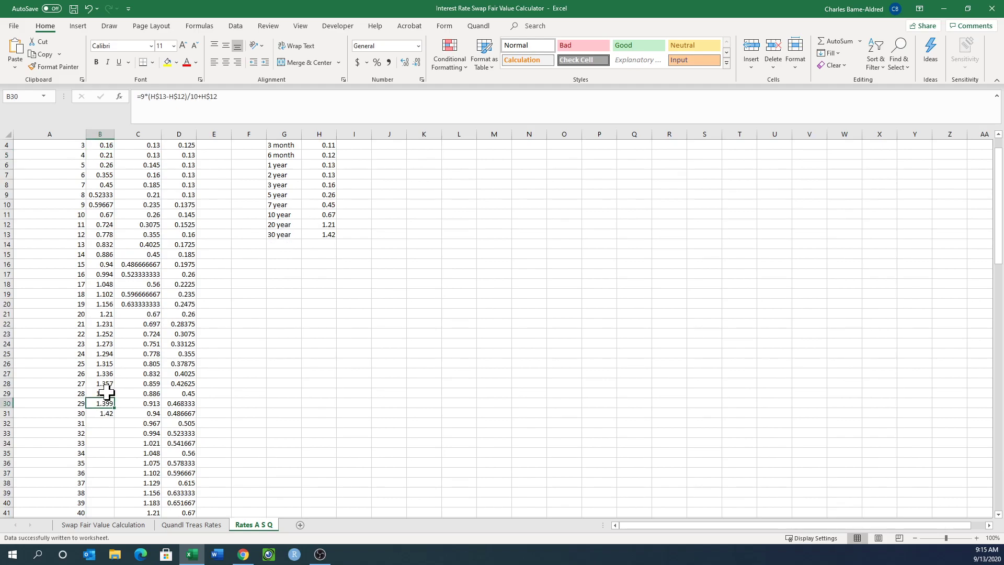
click(106, 393)
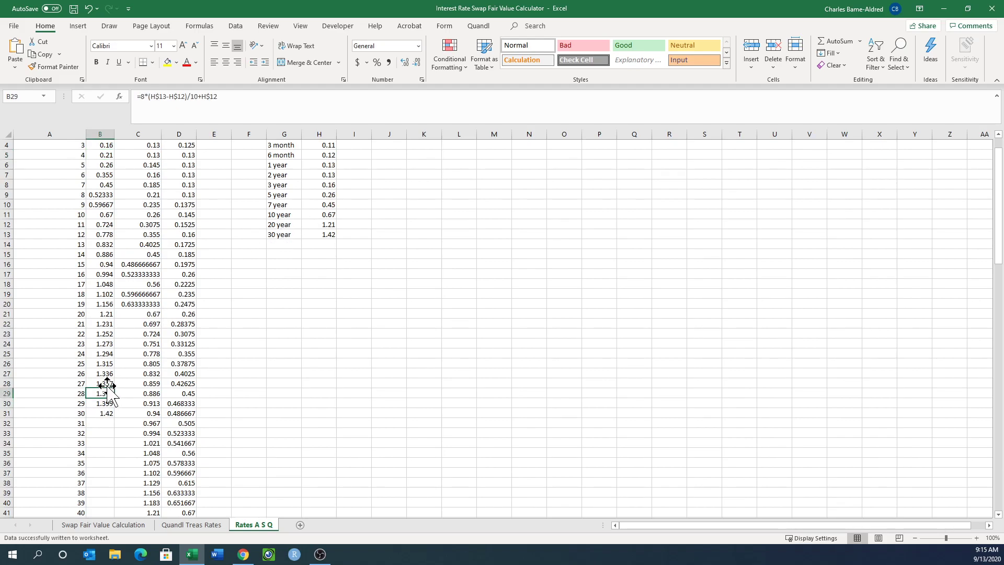
click(106, 383)
click(103, 373)
click(101, 363)
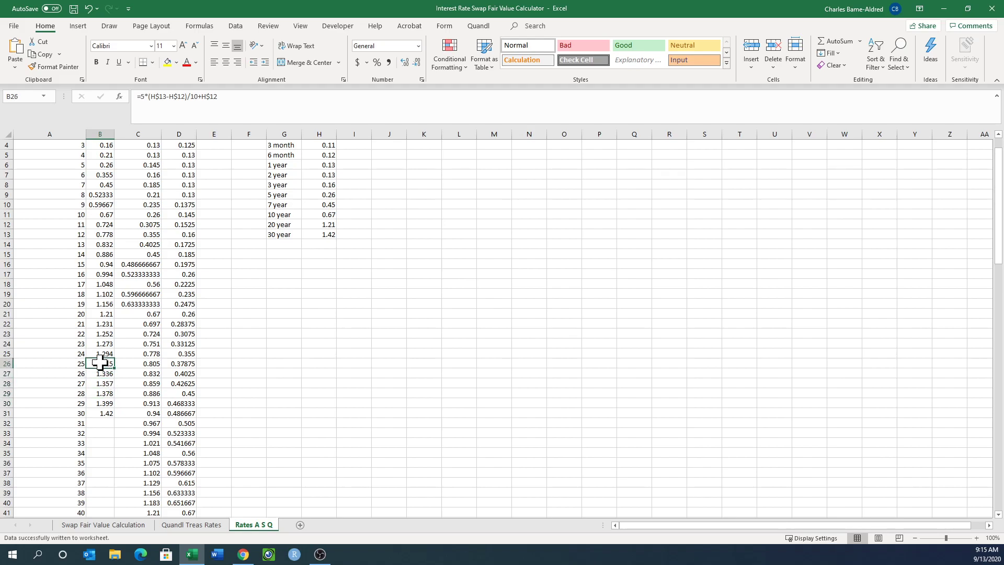
click(101, 354)
click(99, 373)
click(101, 365)
click(101, 354)
click(102, 344)
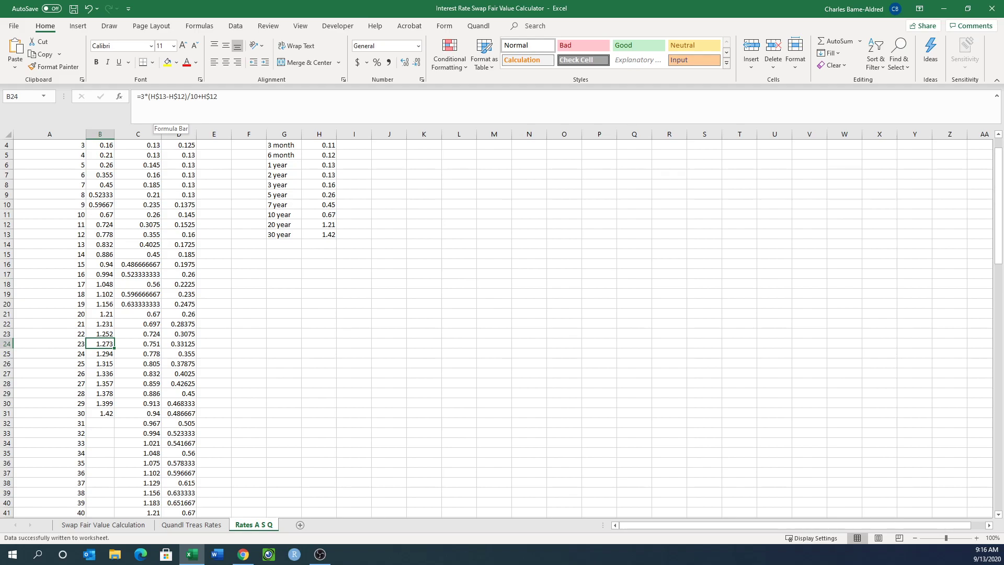
Protect the Rates A S Q sheet without a password.
click(796, 64)
click(825, 278)
click(299, 220)
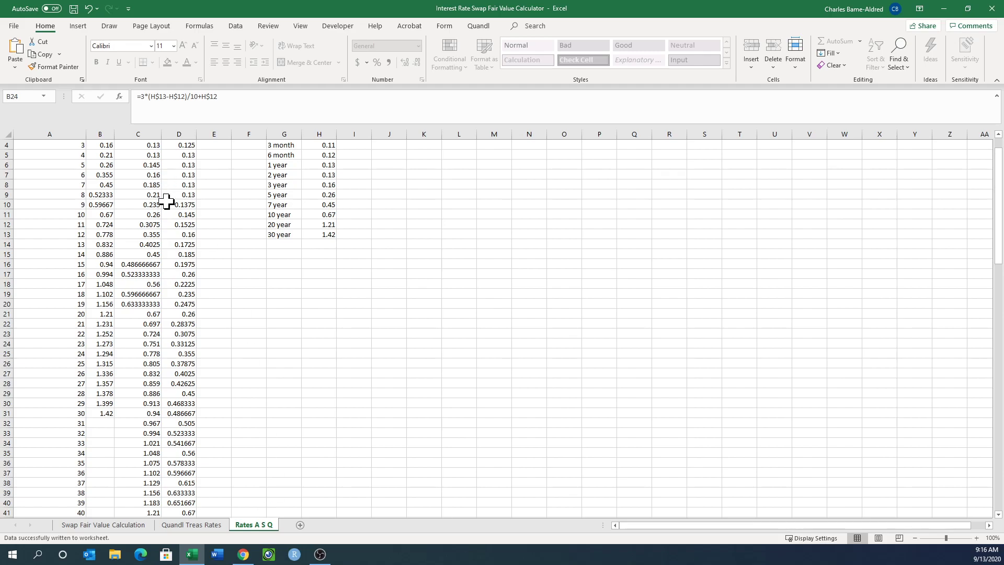
scroll(161, 181, up, 1)
scroll(160, 180, up, 1)
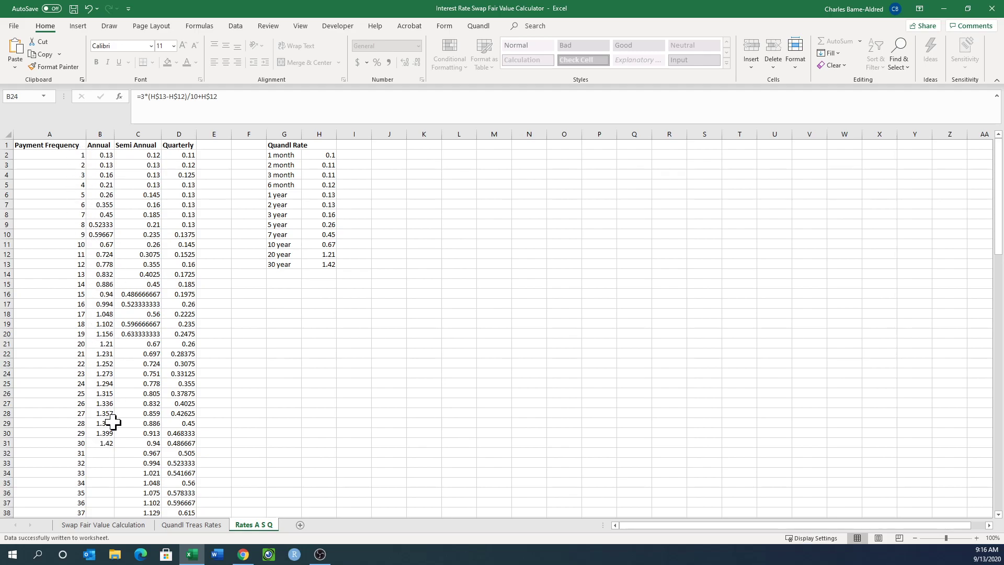
Return to the Swap Fair Value Calculation sheet and protect it without a password.
click(174, 525)
click(137, 525)
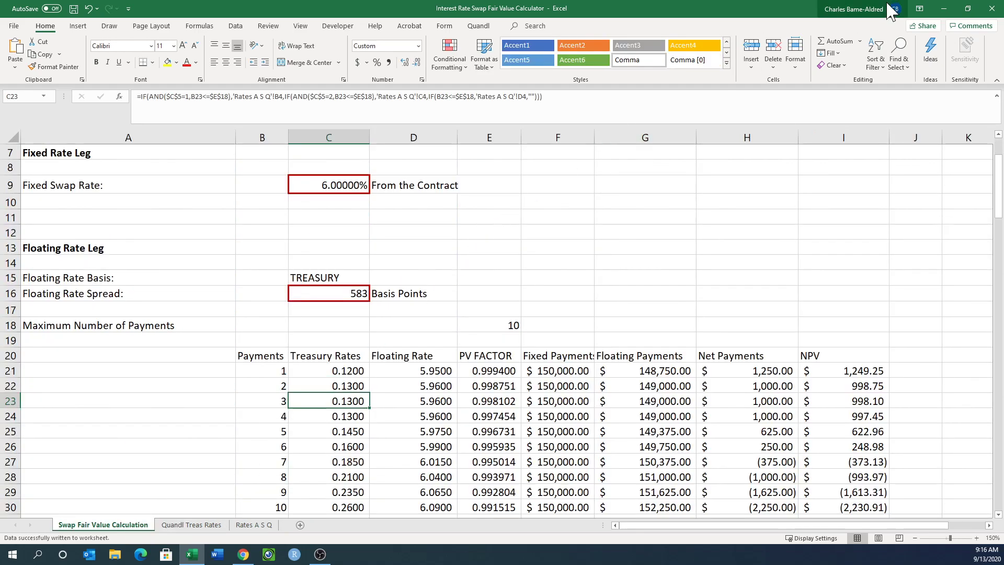
click(799, 67)
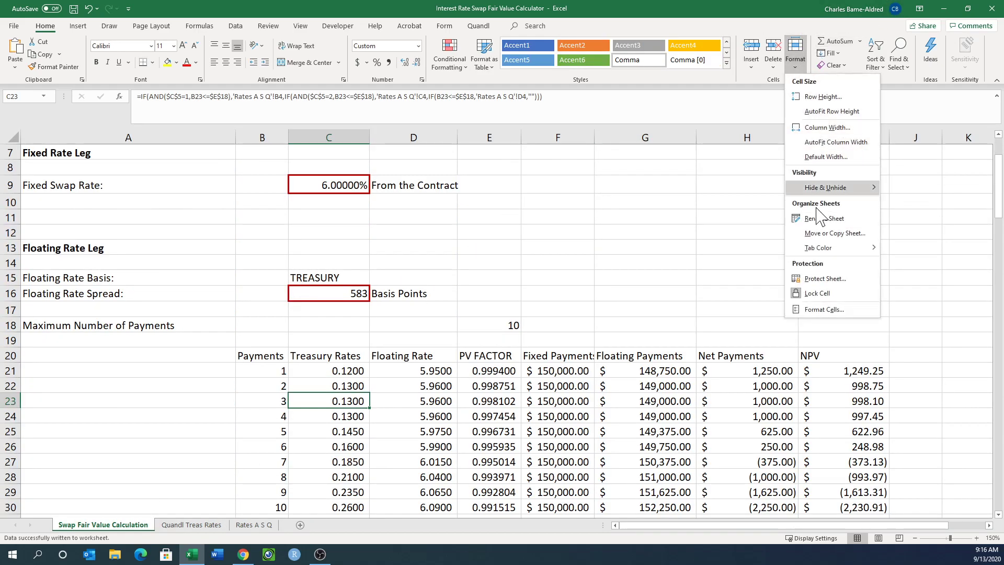
click(829, 279)
click(294, 218)
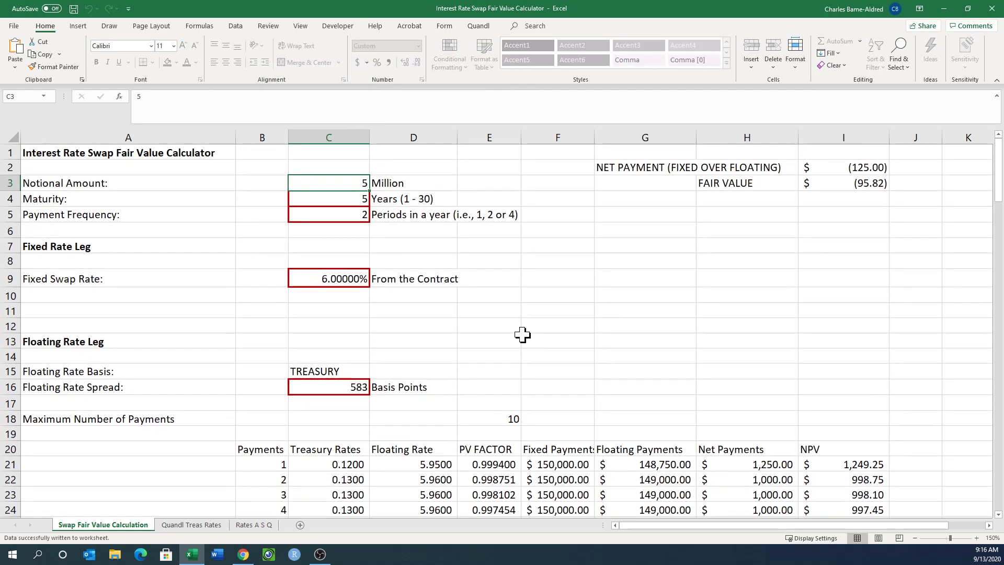